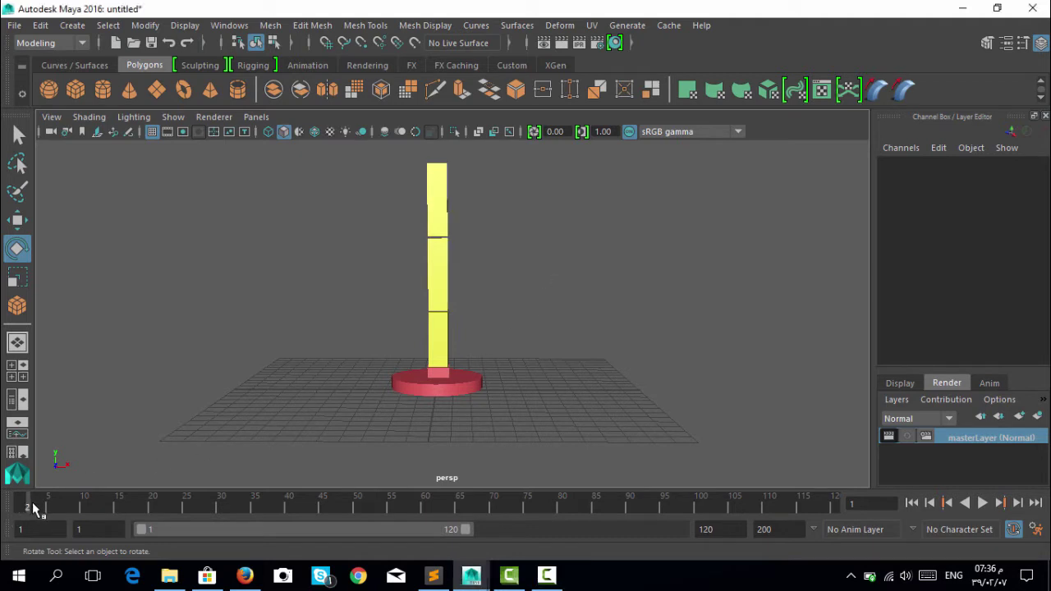
# - Scrub the time slider from frame 1 to 24 to preview the bending tower animation
pyautogui.moveTo(31, 508); pyautogui.dragTo(196, 513)
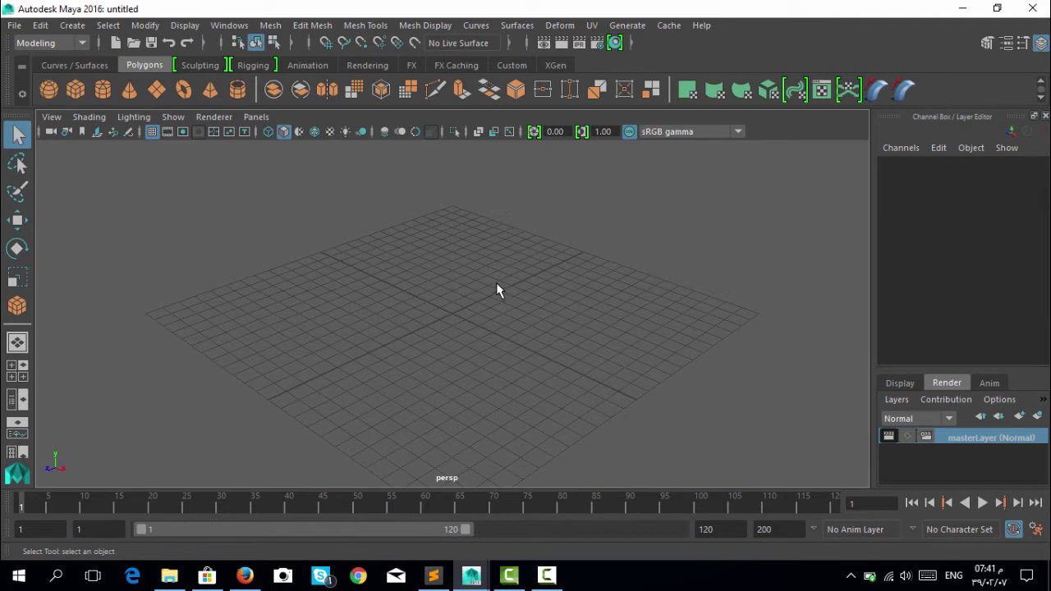
# - Draw a polygon cylinder in the enlarged top view, then delete this first attempt
pyautogui.press('space')
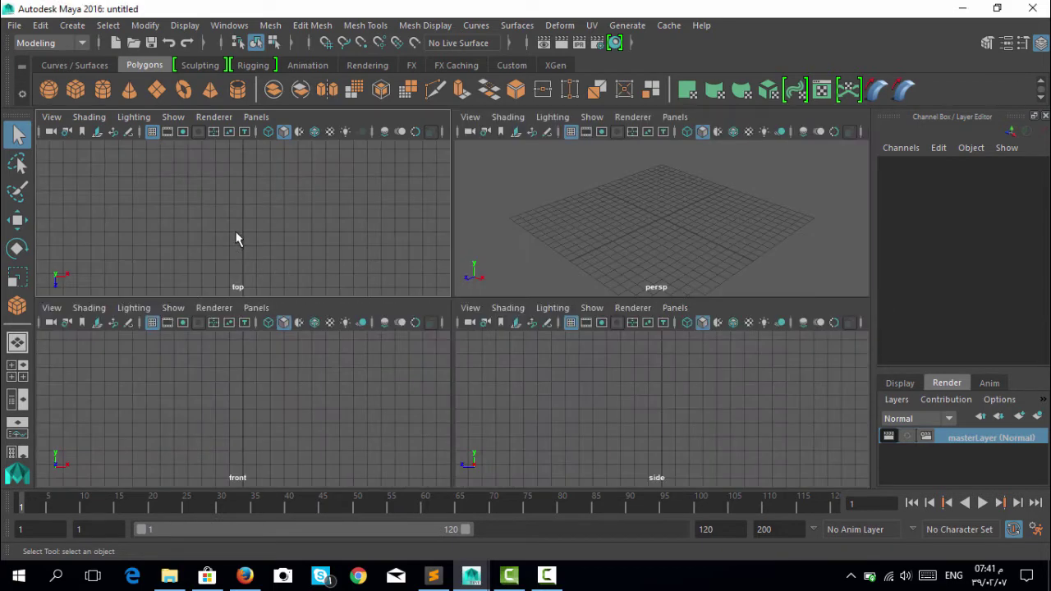
pyautogui.press('space')
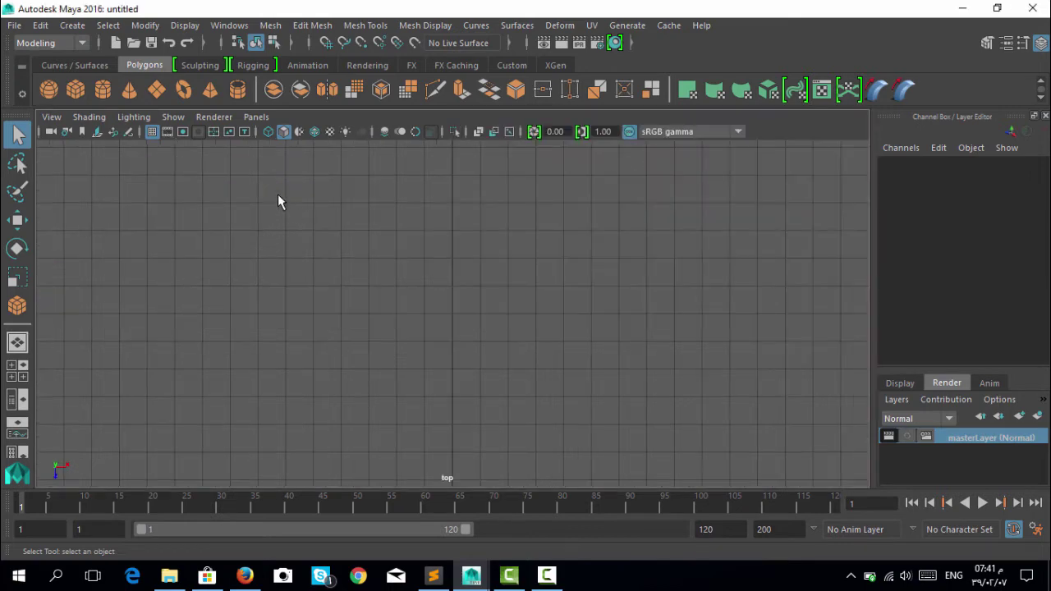
pyautogui.click(101, 92)
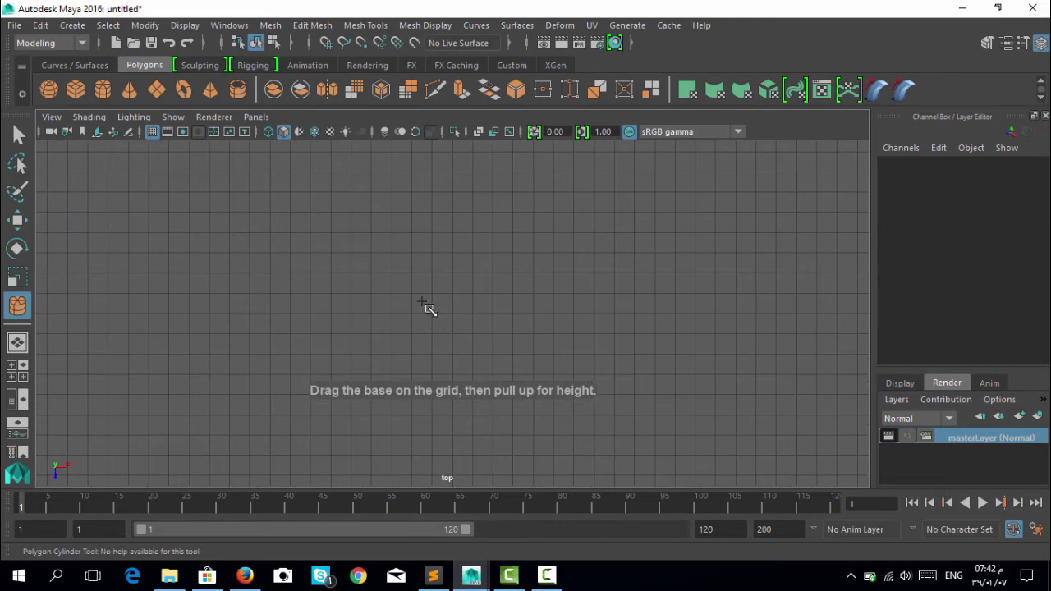
pyautogui.moveTo(405, 296); pyautogui.dragTo(463, 328)
pyautogui.click(426, 320)
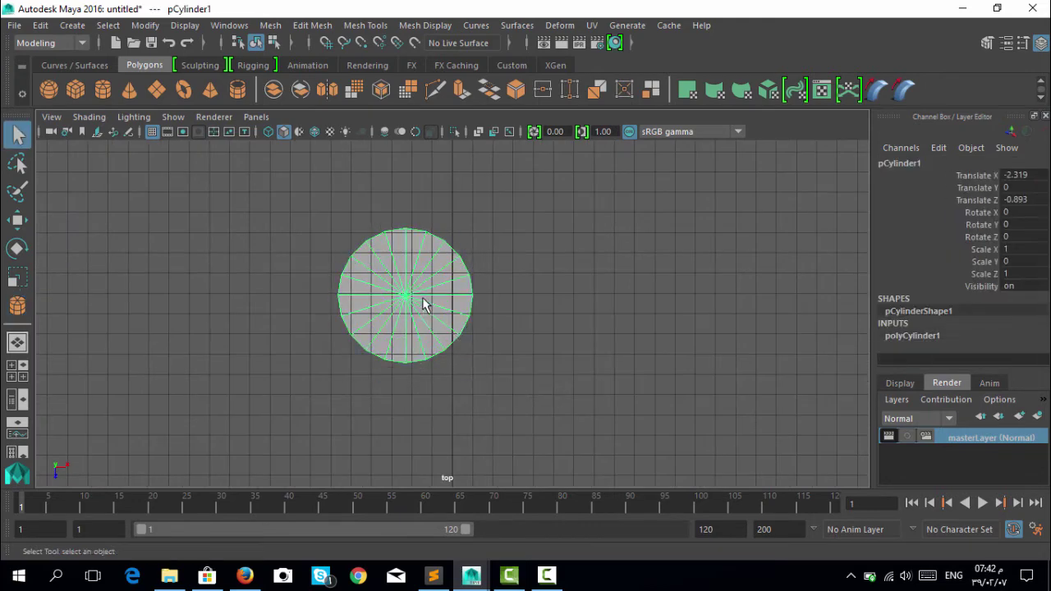
pyautogui.press('Delete')
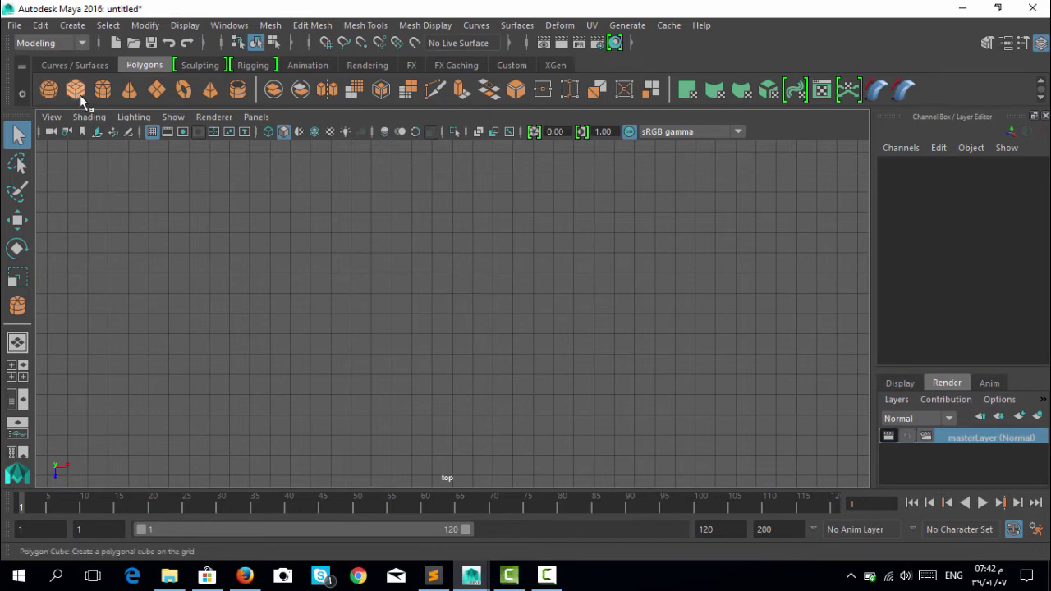
# - Redraw the base cylinder pCylinder1 (radius 3.316, height 1.444) and select it in perspective
pyautogui.click(102, 90)
pyautogui.moveTo(430, 324)
pyautogui.mouseDown()
pyautogui.moveTo(495, 348)
pyautogui.moveTo(470, 334)
pyautogui.moveTo(470, 305)
pyautogui.mouseUp()
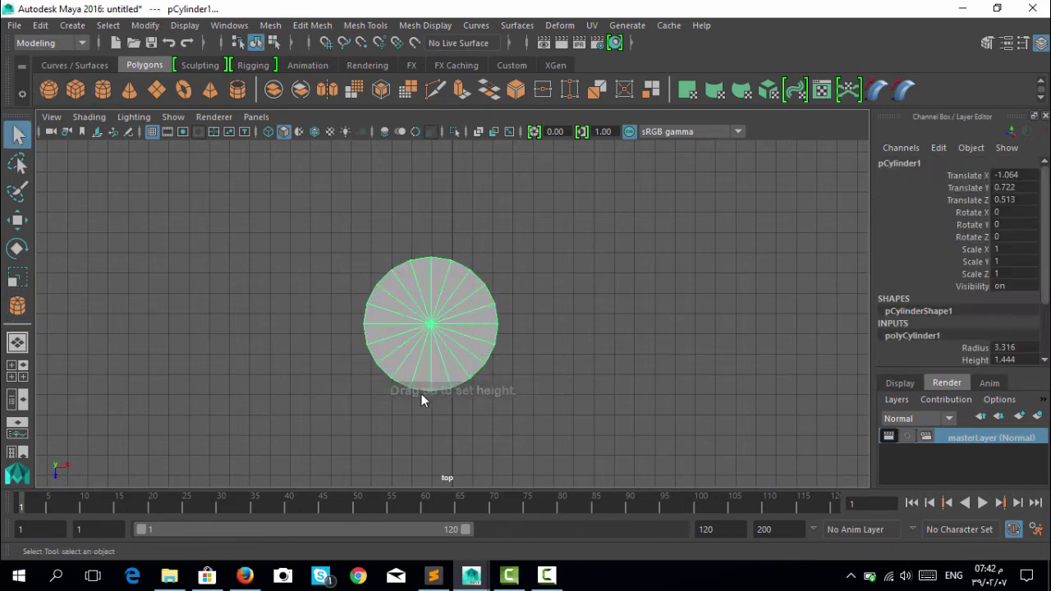
pyautogui.press('space')
pyautogui.click(571, 270)
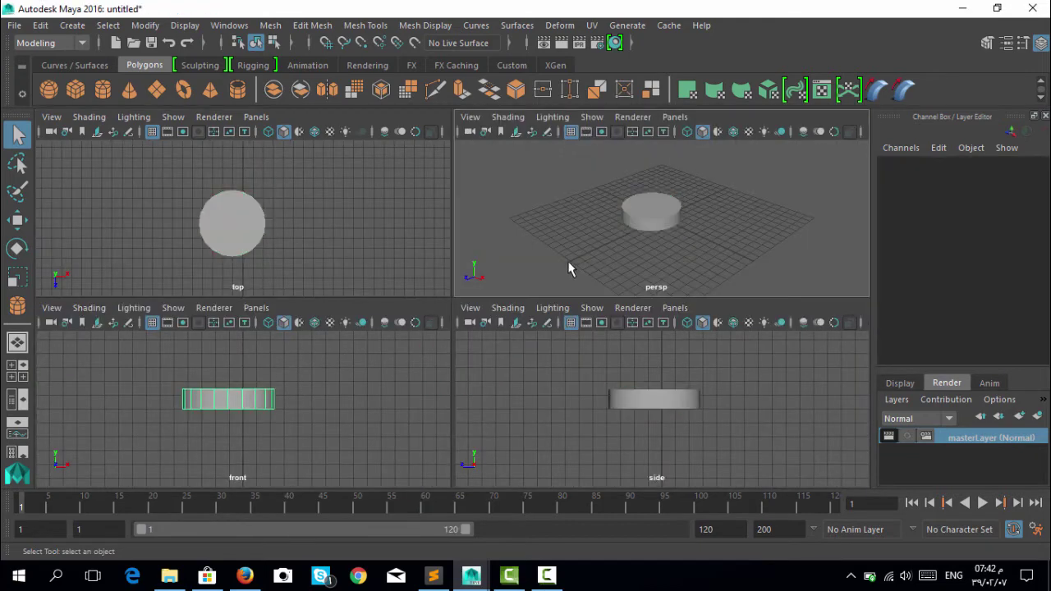
pyautogui.press('space')
pyautogui.press('space')
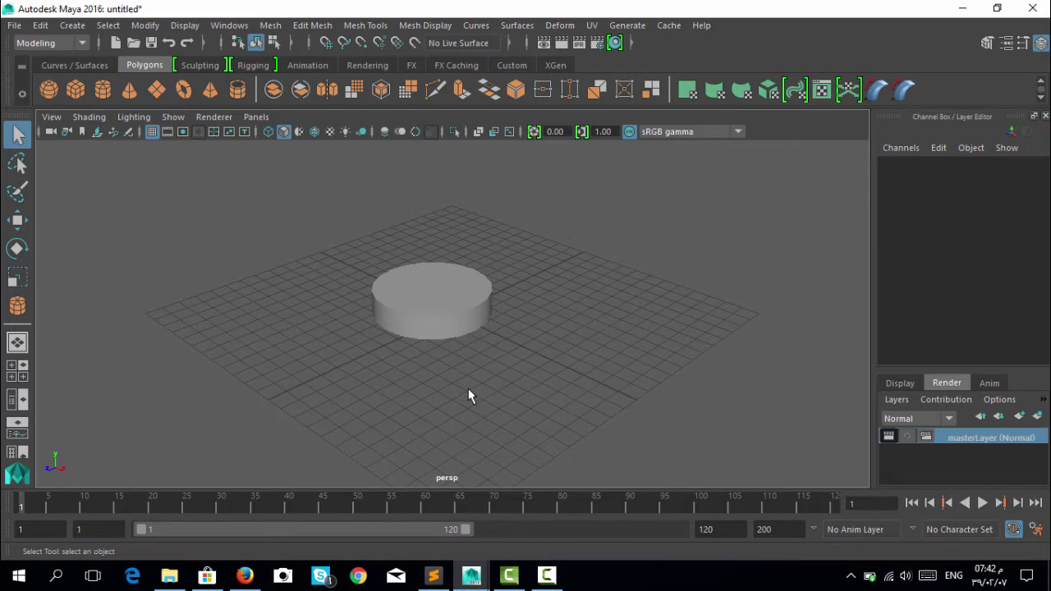
pyautogui.click(437, 312)
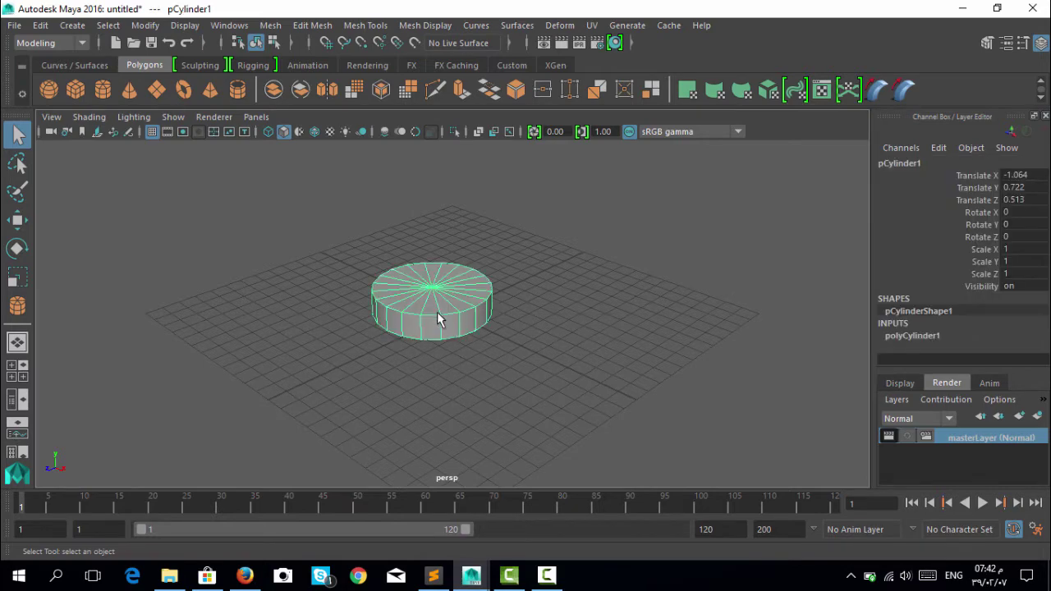
# - Lower the polyCylinder1 Height to 0.944 in the Channel Box to flatten the base
pyautogui.click(910, 335)
pyautogui.click(976, 359)
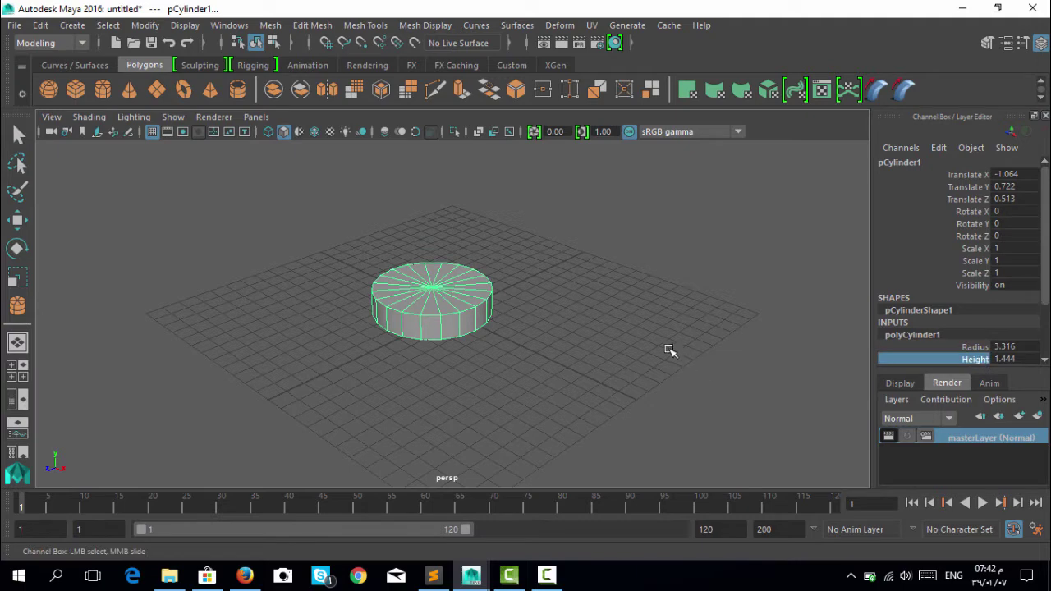
pyautogui.moveTo(670, 347)
pyautogui.mouseDown(button='middle')
pyautogui.moveTo(659, 347)
pyautogui.moveTo(675, 350)
pyautogui.mouseUp(button='middle')
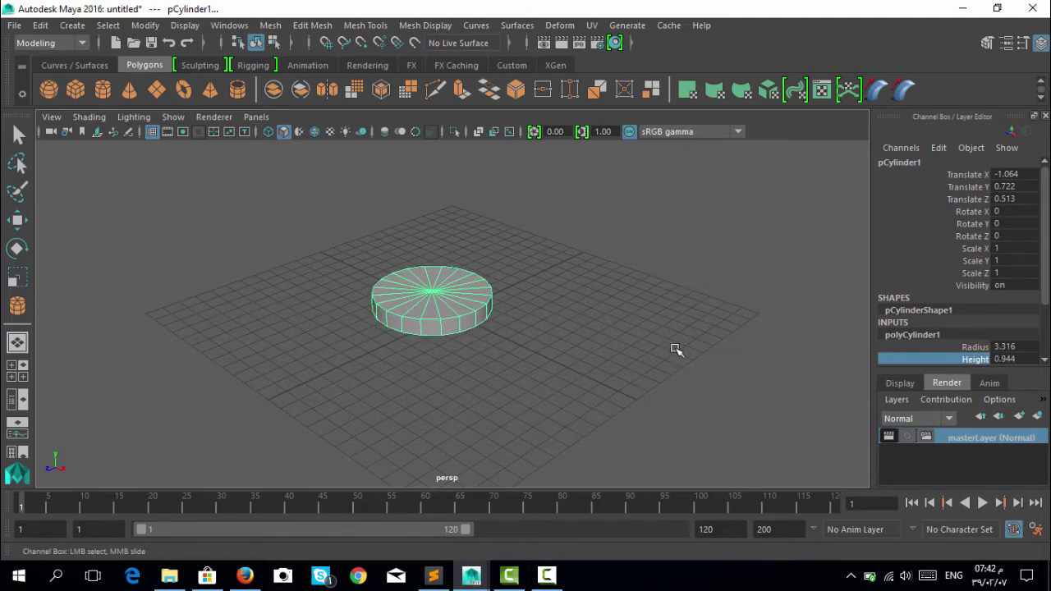
pyautogui.click(529, 389)
pyautogui.moveTo(435, 418)
pyautogui.keyDown('alt'); pyautogui.mouseDown()
pyautogui.moveTo(490, 387)
pyautogui.moveTo(398, 419)
pyautogui.moveTo(305, 383)
pyautogui.moveTo(345, 399)
pyautogui.mouseUp(); pyautogui.keyUp('alt')
pyautogui.click(446, 310)
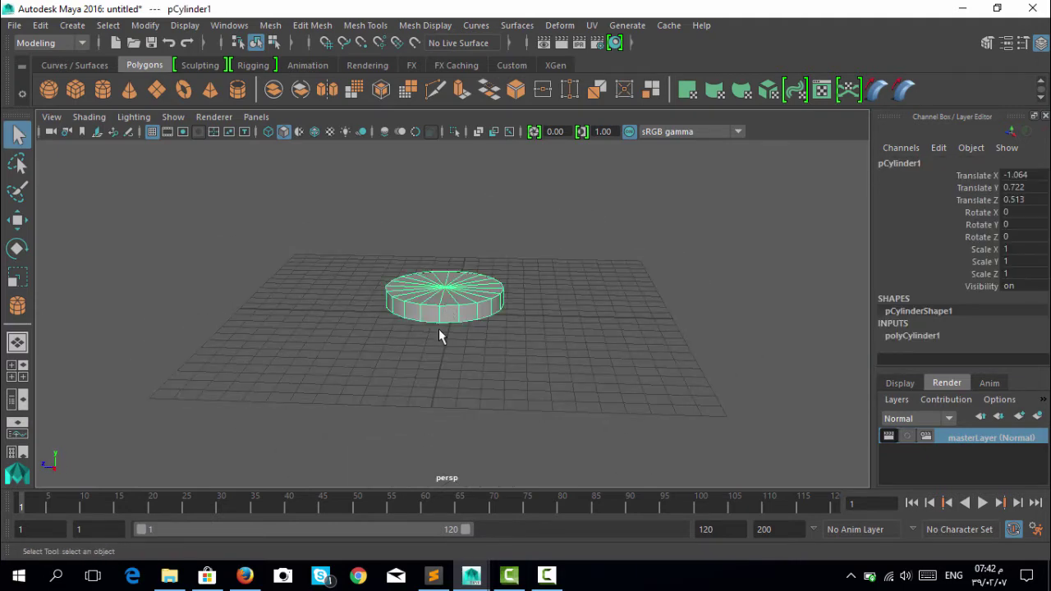
# - In the top view, move the cylinder along X to Translate X -0.228
pyautogui.press('space')
pyautogui.click(311, 239)
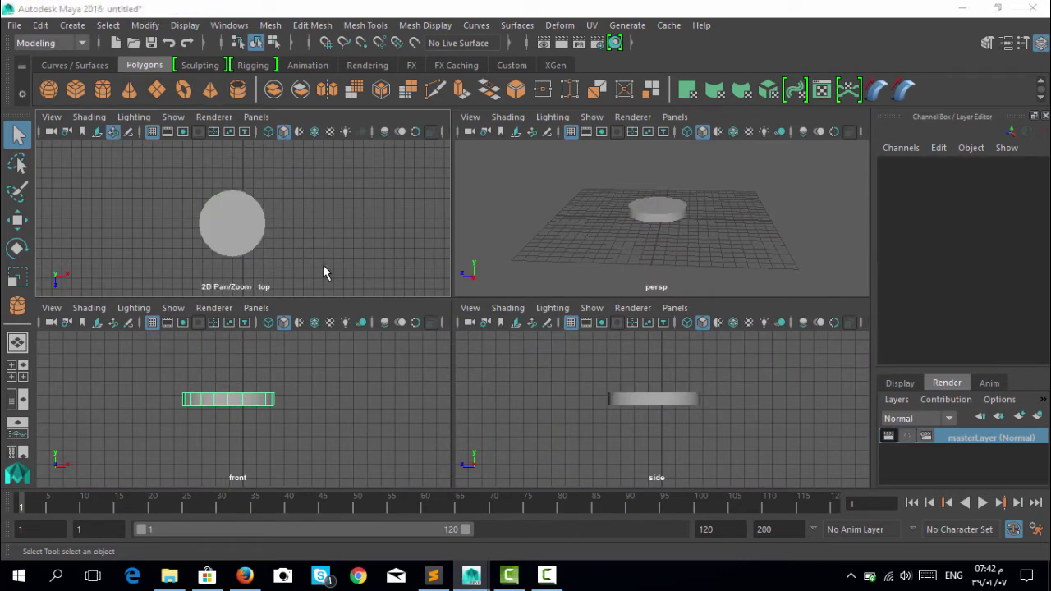
pyautogui.press('space')
pyautogui.click(419, 330)
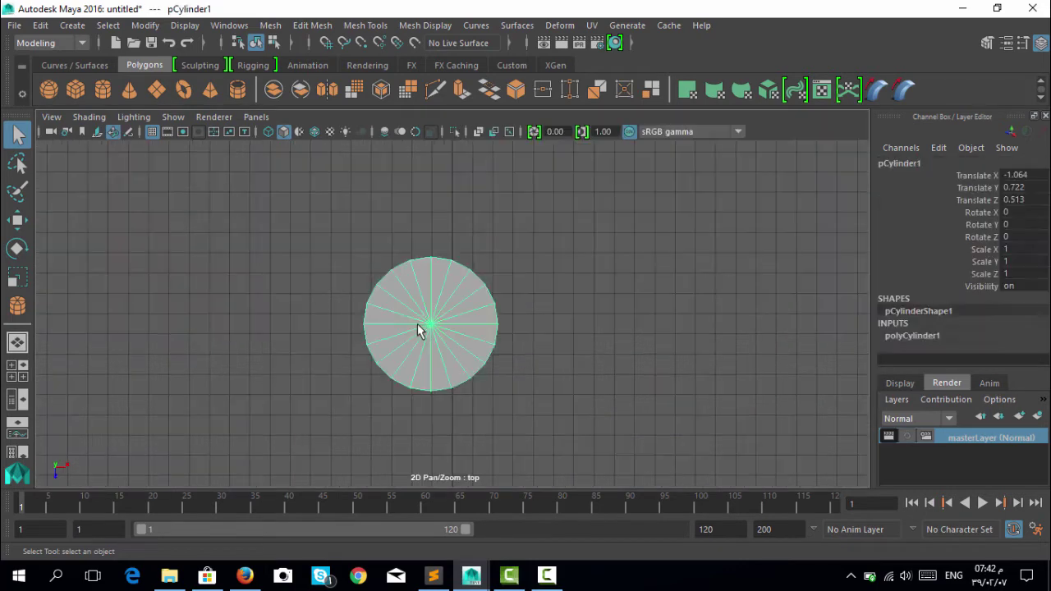
pyautogui.click(17, 220)
pyautogui.moveTo(503, 324); pyautogui.dragTo(525, 324)
pyautogui.click(320, 357)
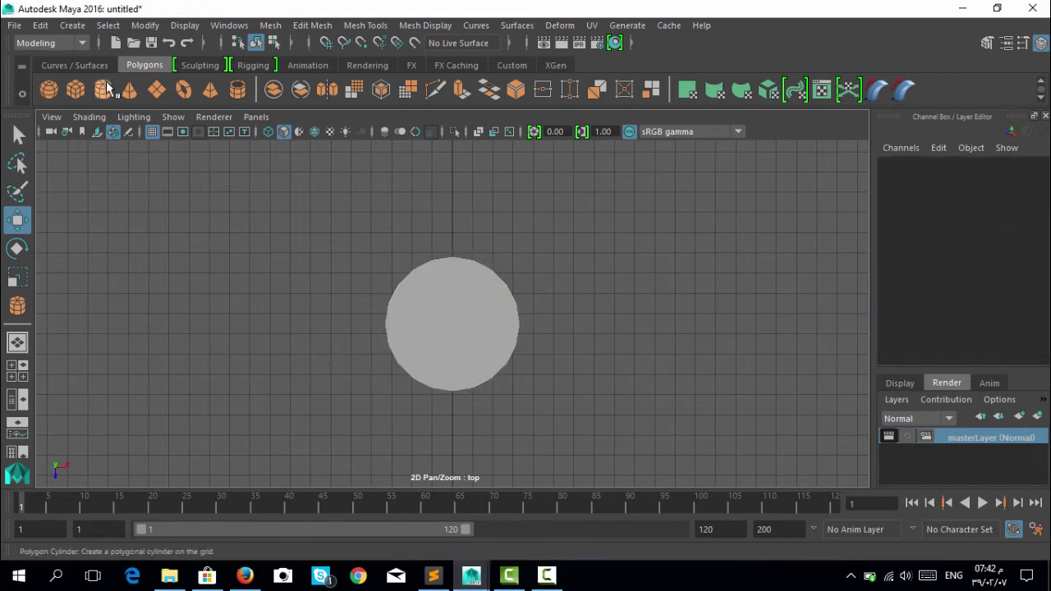
# - Create a small polygon cube, pCube1, beside the cylinder base
pyautogui.click(76, 89)
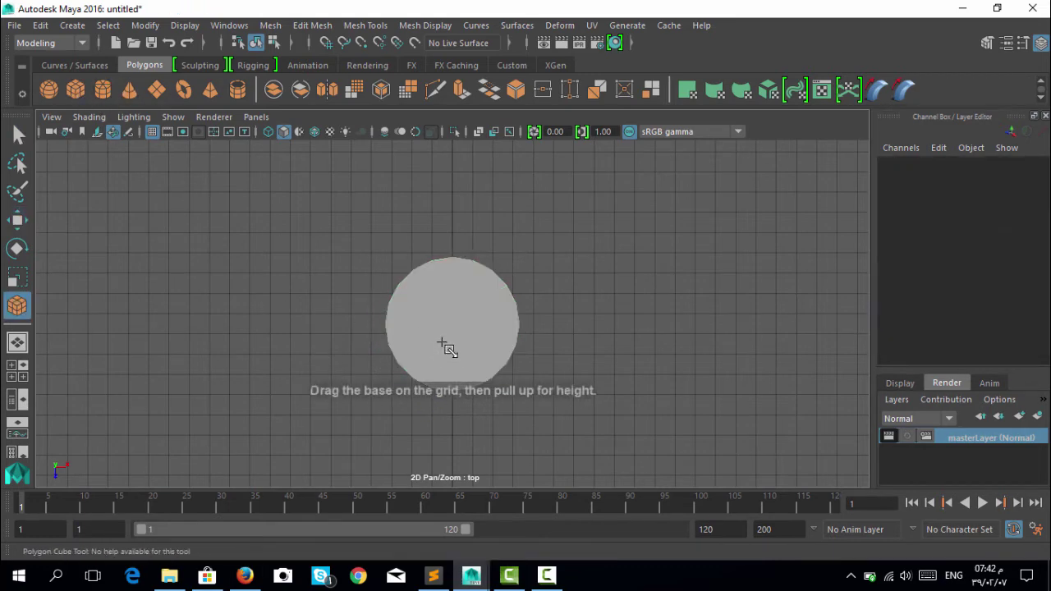
pyautogui.press('q')
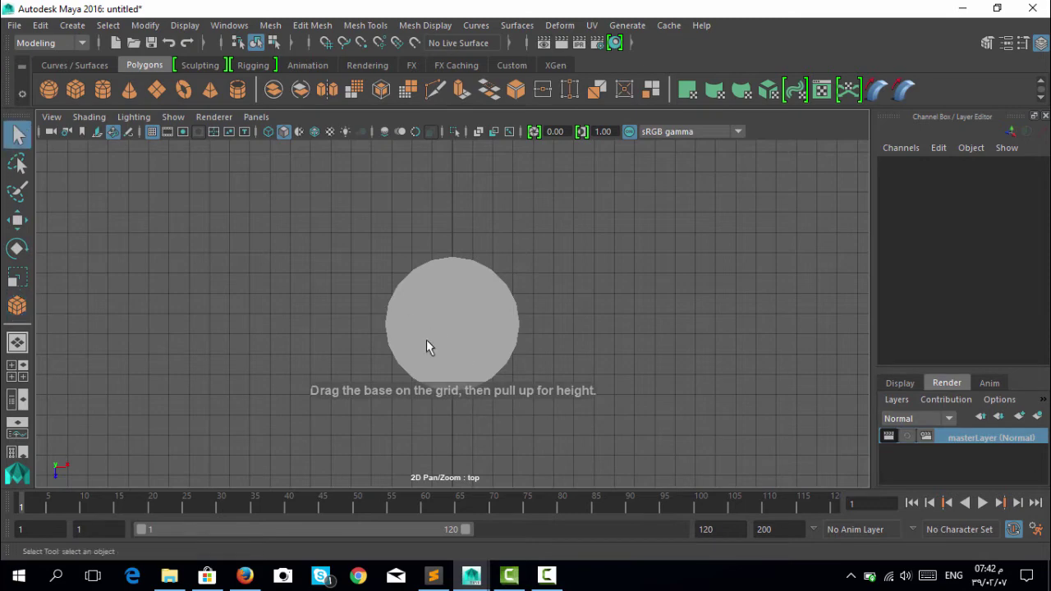
pyautogui.click(463, 356)
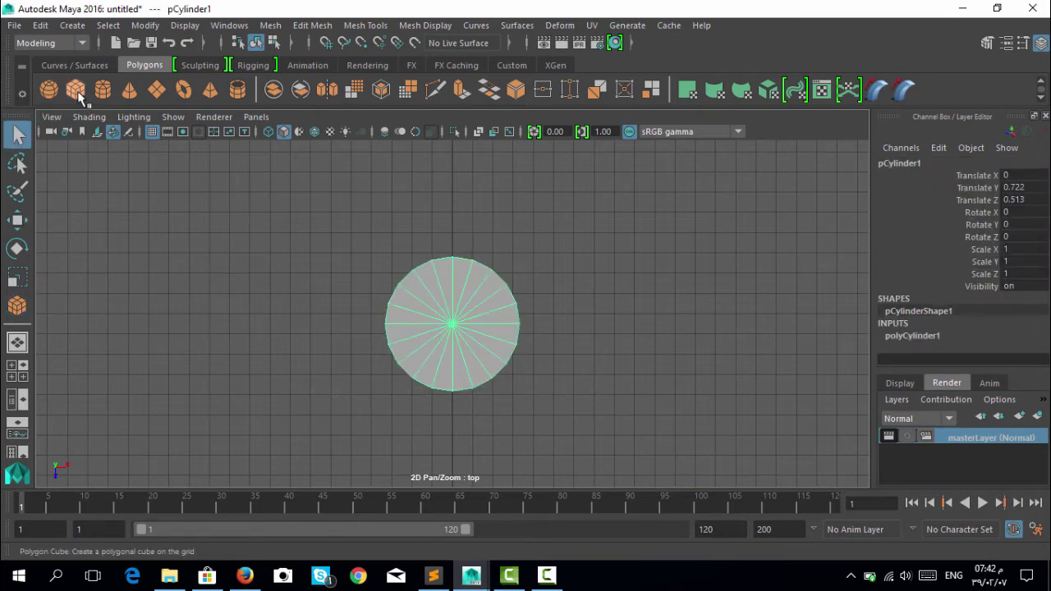
pyautogui.press('g')
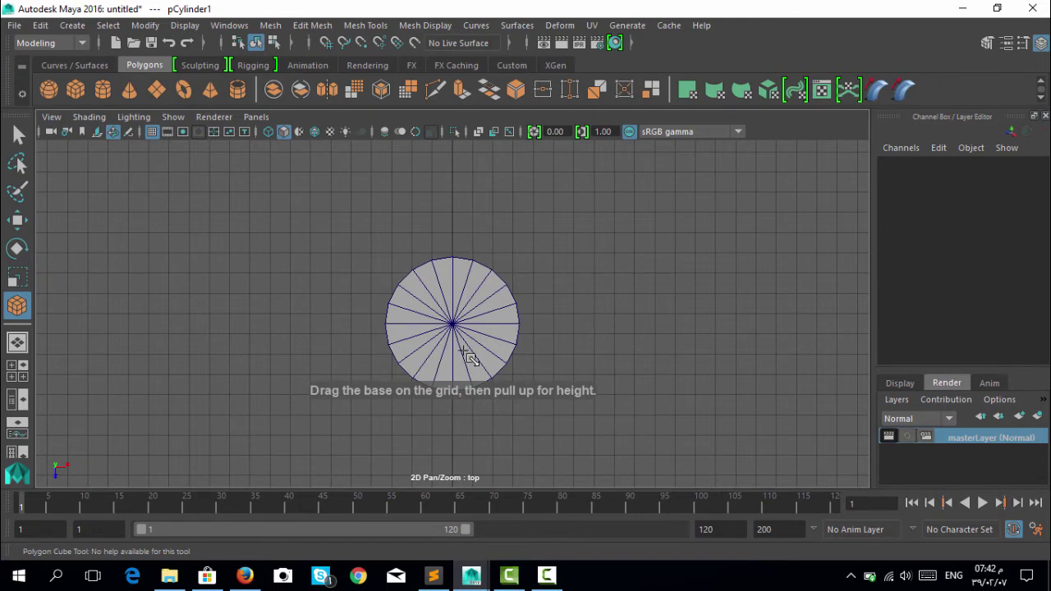
pyautogui.moveTo(470, 359)
pyautogui.mouseDown()
pyautogui.moveTo(458, 327)
pyautogui.moveTo(436, 363)
pyautogui.mouseUp()
pyautogui.click(435, 342)
# - Move pCube1 up onto the cylinder top at Translate Y 2.832
pyautogui.press('space')
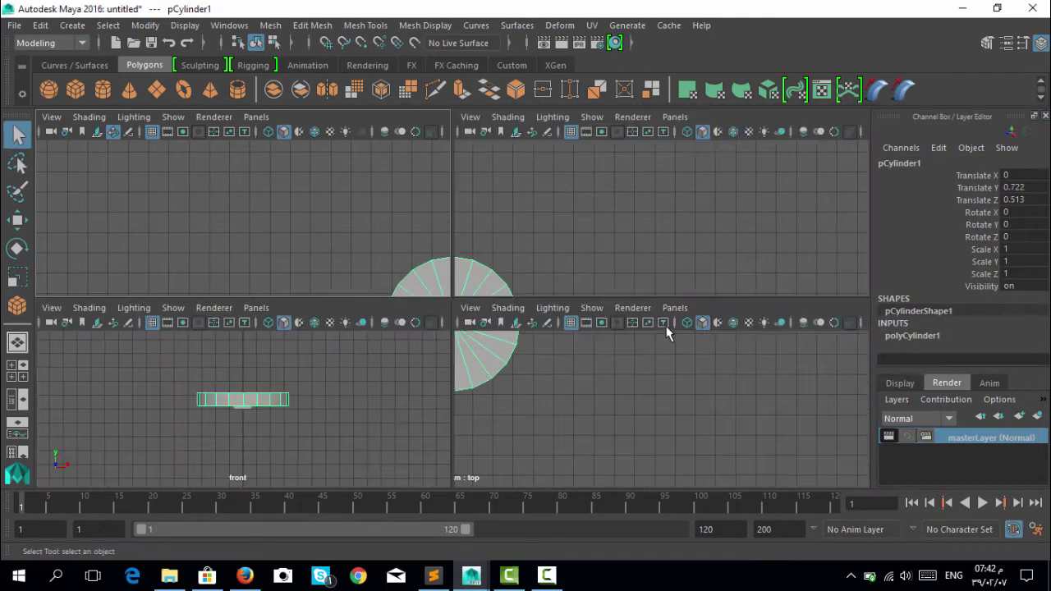
pyautogui.hotkey('shift', 'f')
pyautogui.click(602, 239)
pyautogui.press('space')
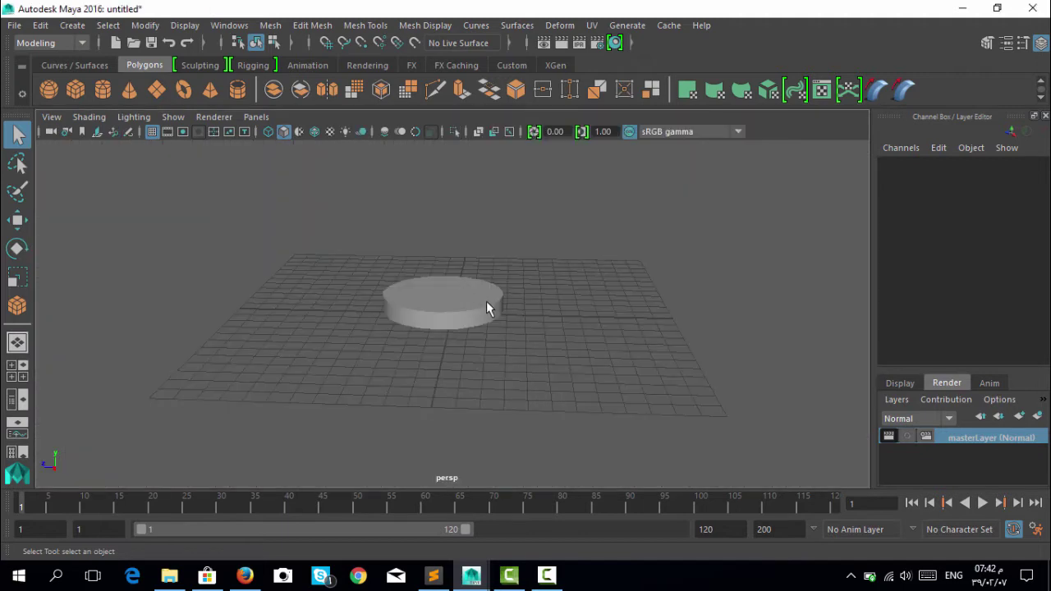
pyautogui.click(486, 301)
pyautogui.click(18, 219)
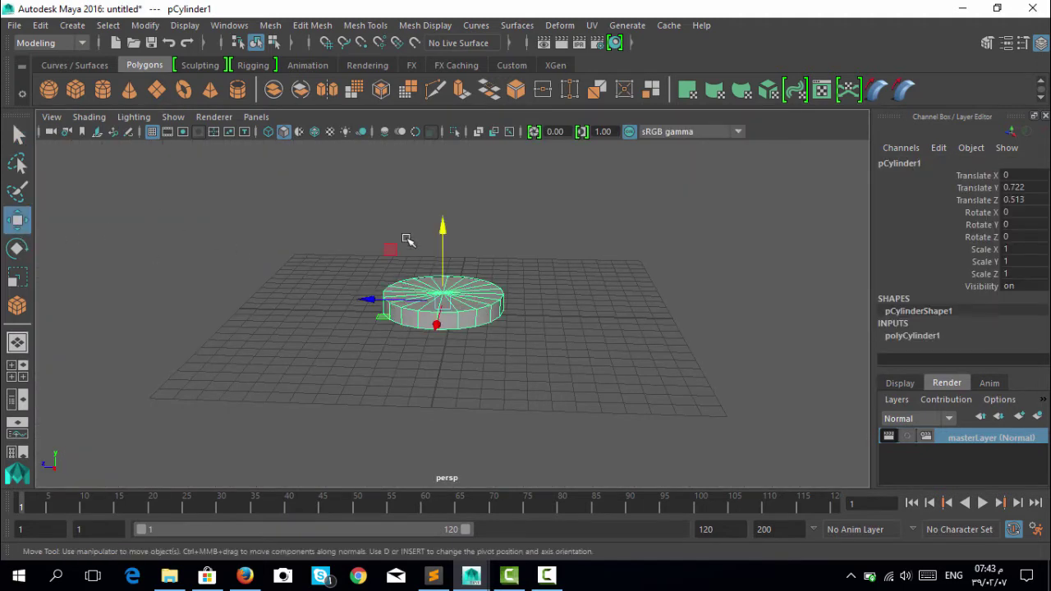
pyautogui.moveTo(445, 234)
pyautogui.mouseDown()
pyautogui.moveTo(444, 185)
pyautogui.moveTo(444, 215)
pyautogui.moveTo(420, 187)
pyautogui.mouseUp()
pyautogui.click(421, 317)
pyautogui.moveTo(601, 380)
pyautogui.keyDown('alt'); pyautogui.mouseDown()
pyautogui.moveTo(504, 388)
pyautogui.moveTo(481, 434)
pyautogui.moveTo(456, 336)
pyautogui.moveTo(435, 331)
pyautogui.mouseUp(); pyautogui.keyUp('alt')
pyautogui.moveTo(444, 179)
pyautogui.mouseDown()
pyautogui.moveTo(499, 351)
pyautogui.moveTo(493, 435)
pyautogui.moveTo(521, 453)
pyautogui.moveTo(551, 432)
pyautogui.mouseUp()
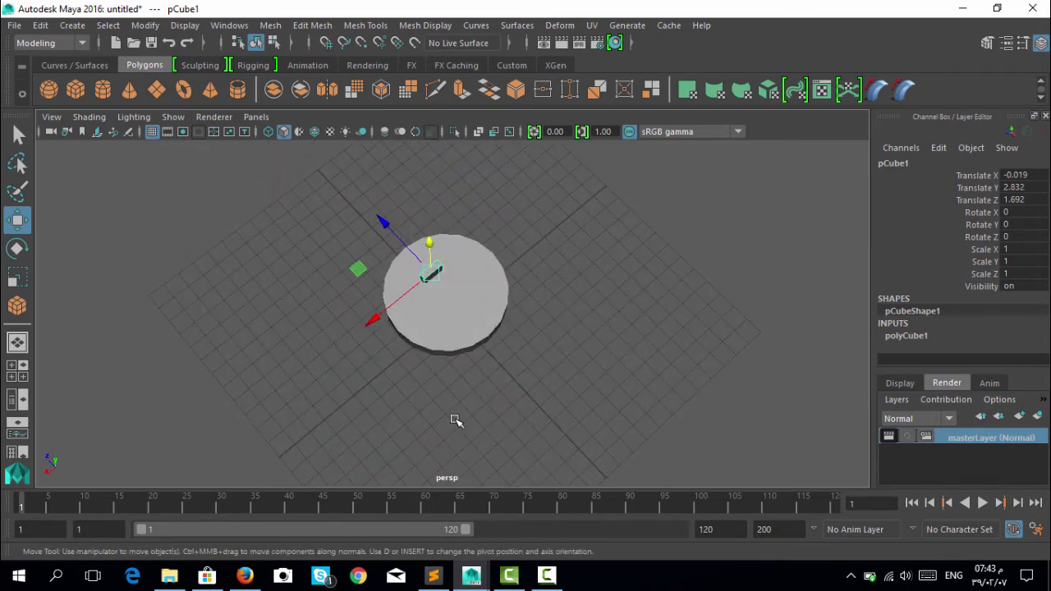
# - Duplicate the cube as pCube2 and move it along Z toward the centre
pyautogui.hotkey('ctrl', 'd')
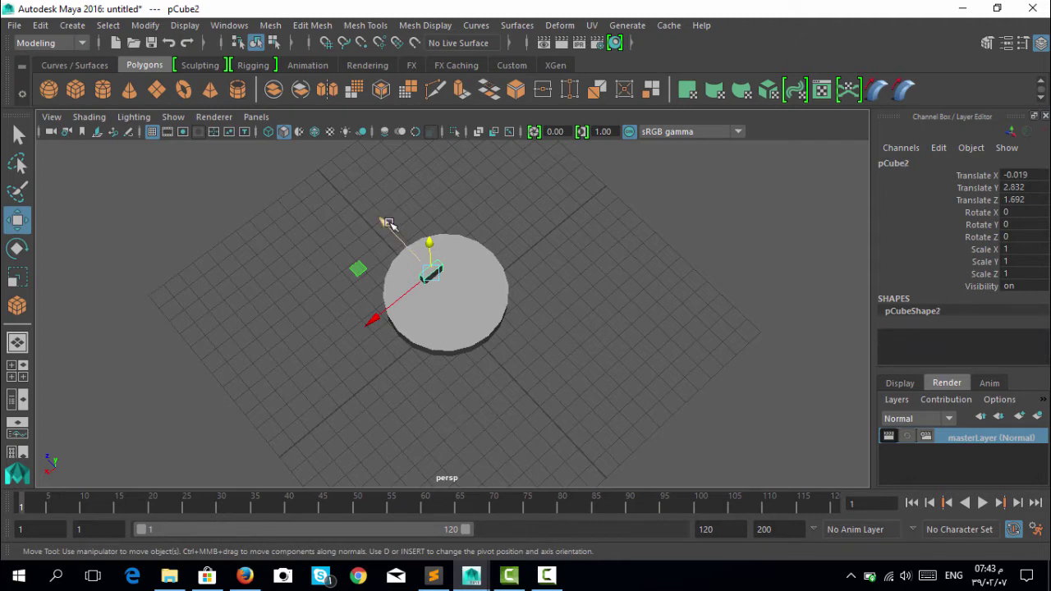
pyautogui.moveTo(383, 223); pyautogui.dragTo(403, 242)
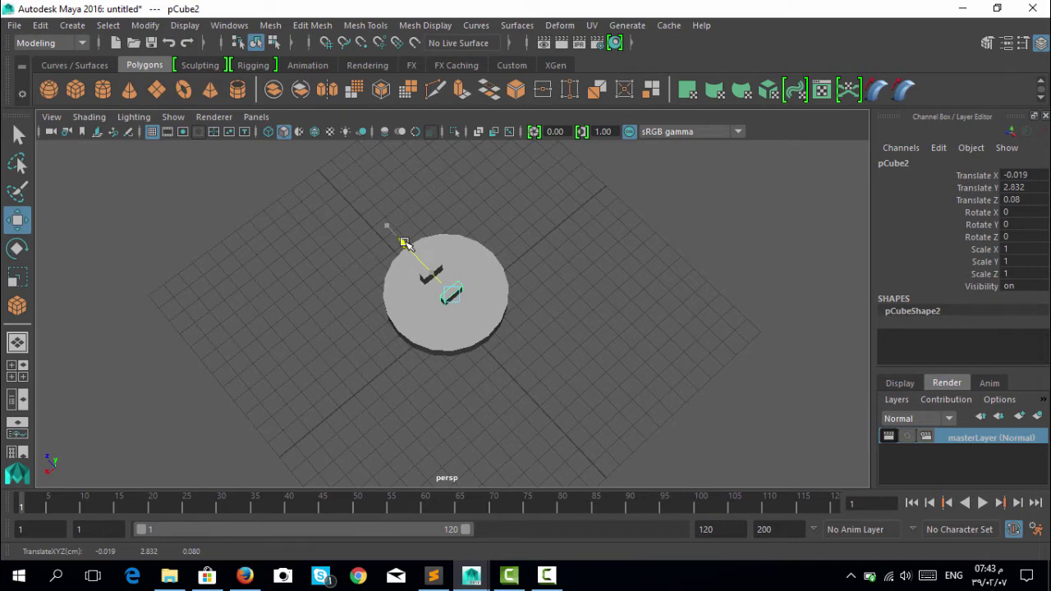
pyautogui.click(400, 294)
pyautogui.keyDown('alt'); pyautogui.moveTo(399, 293); pyautogui.dragTo(383, 304); pyautogui.keyUp('alt')
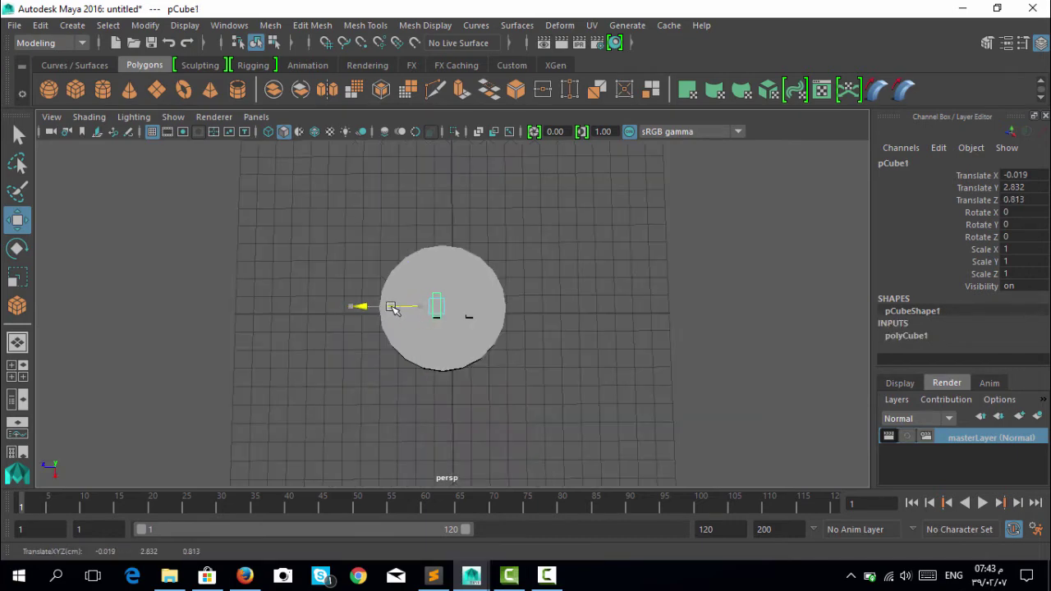
pyautogui.click(468, 308)
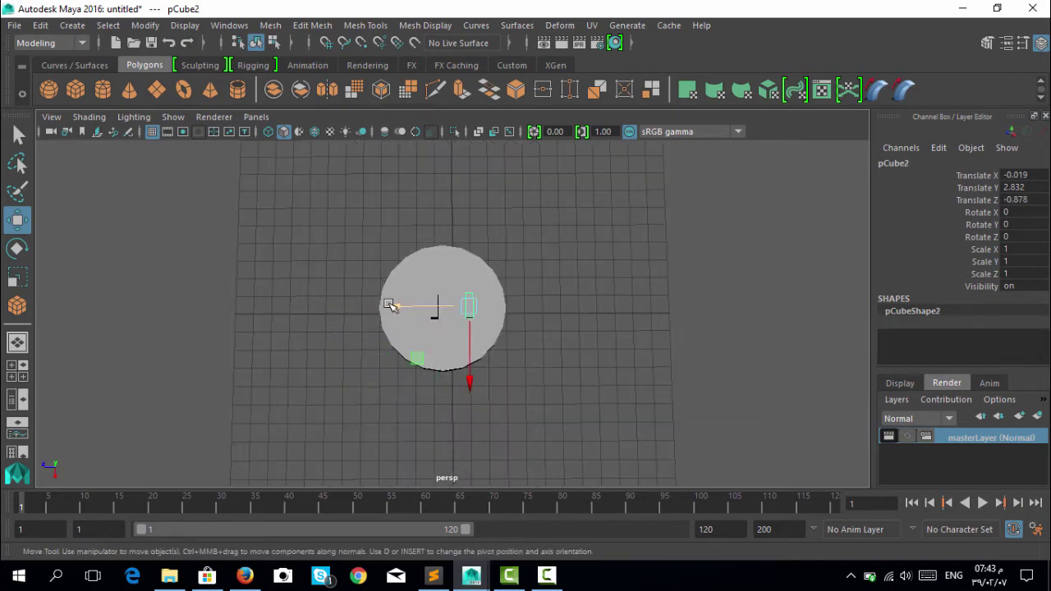
pyautogui.moveTo(391, 305); pyautogui.dragTo(381, 307)
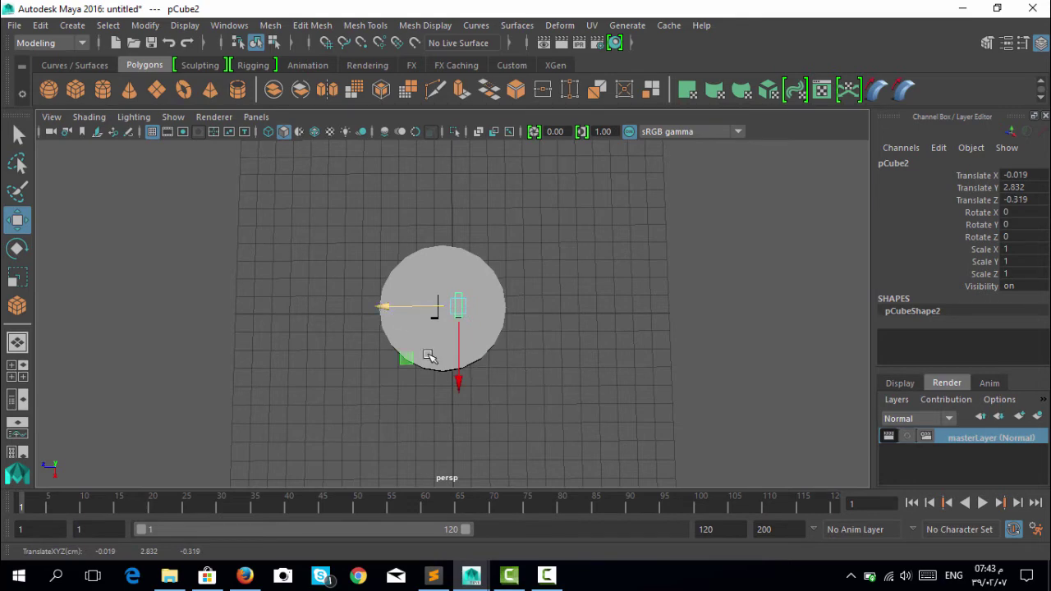
# - In the wireframe top view, move pCylinder1 along Z to Translate Z 0.285
pyautogui.press('space')
pyautogui.click(316, 263)
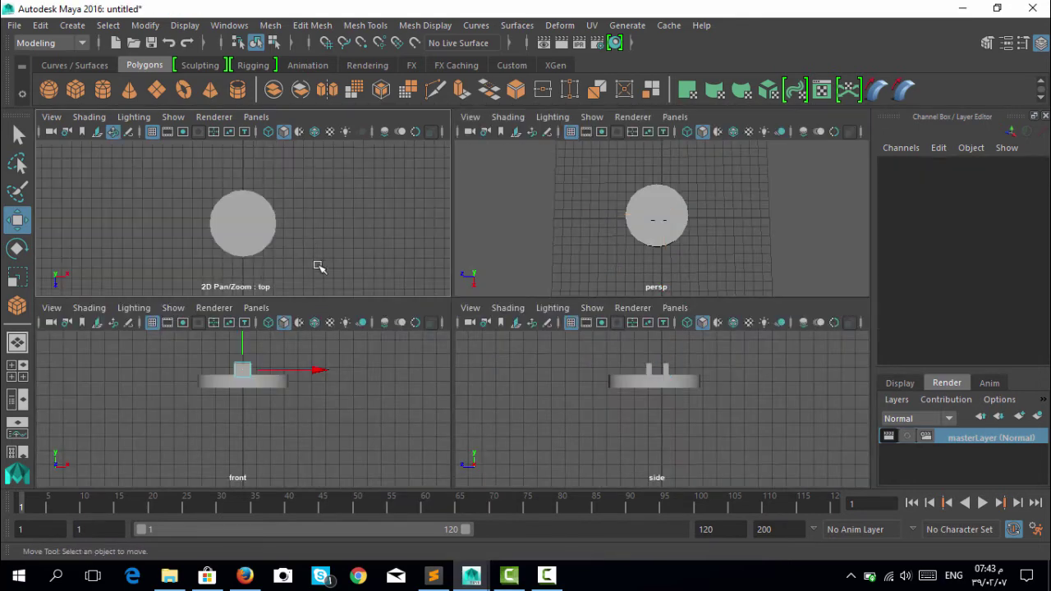
pyautogui.press('space')
pyautogui.click(436, 353)
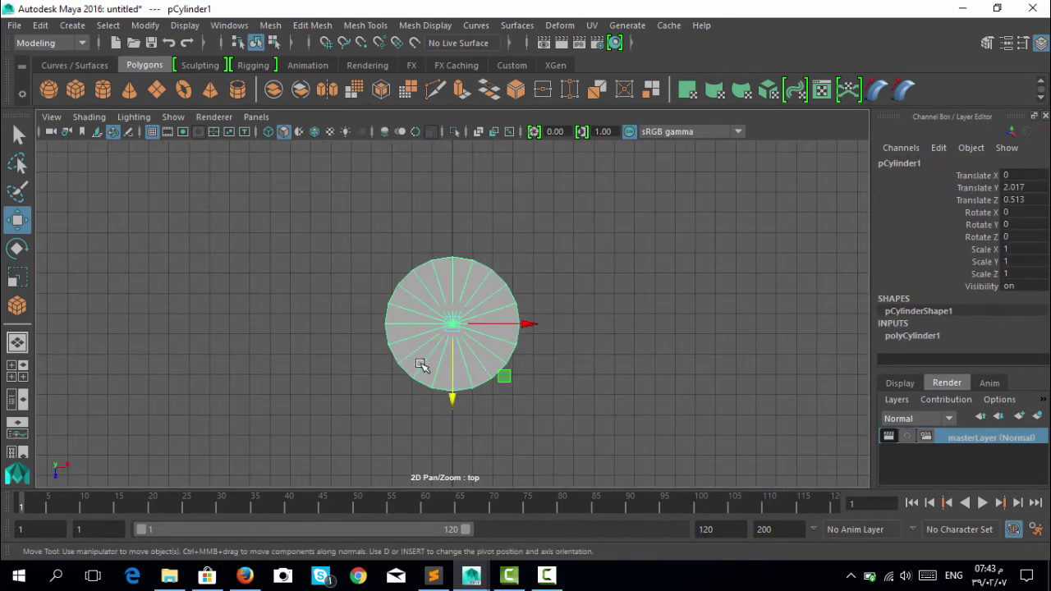
pyautogui.press('space')
pyautogui.click(398, 383)
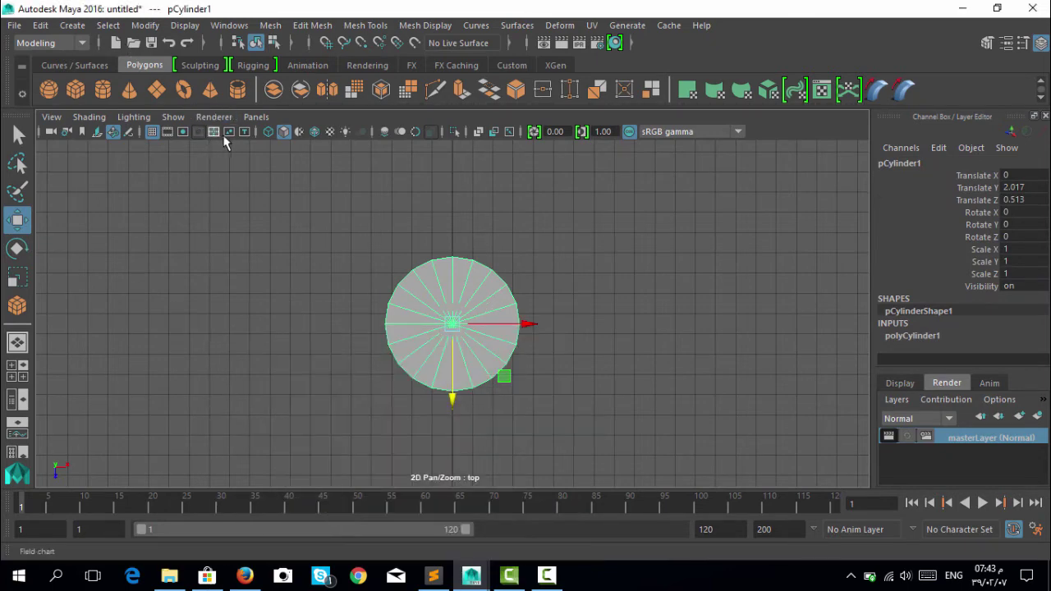
pyautogui.click(266, 132)
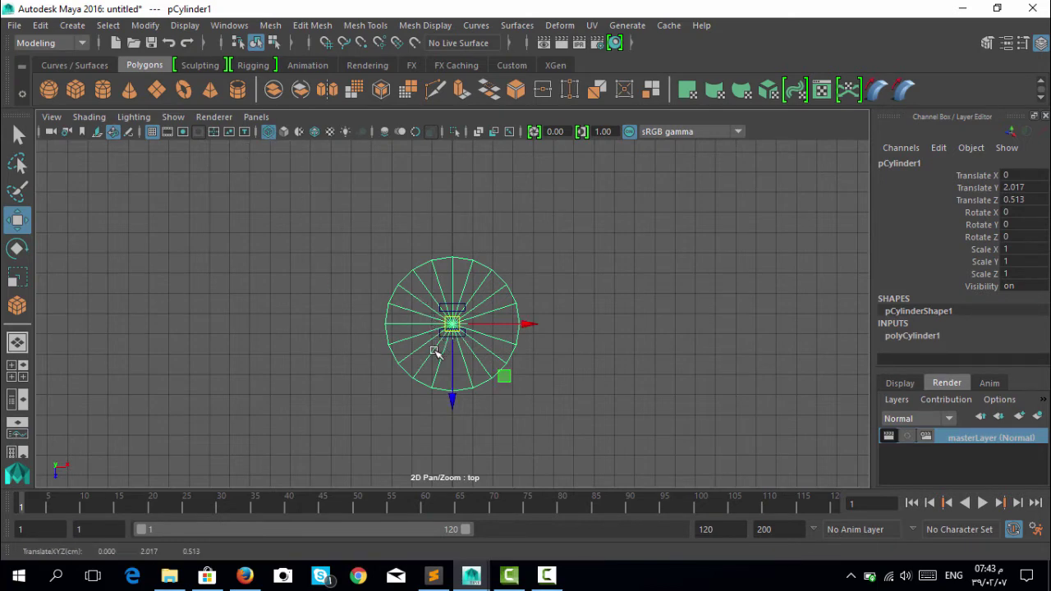
pyautogui.moveTo(453, 363); pyautogui.dragTo(457, 359)
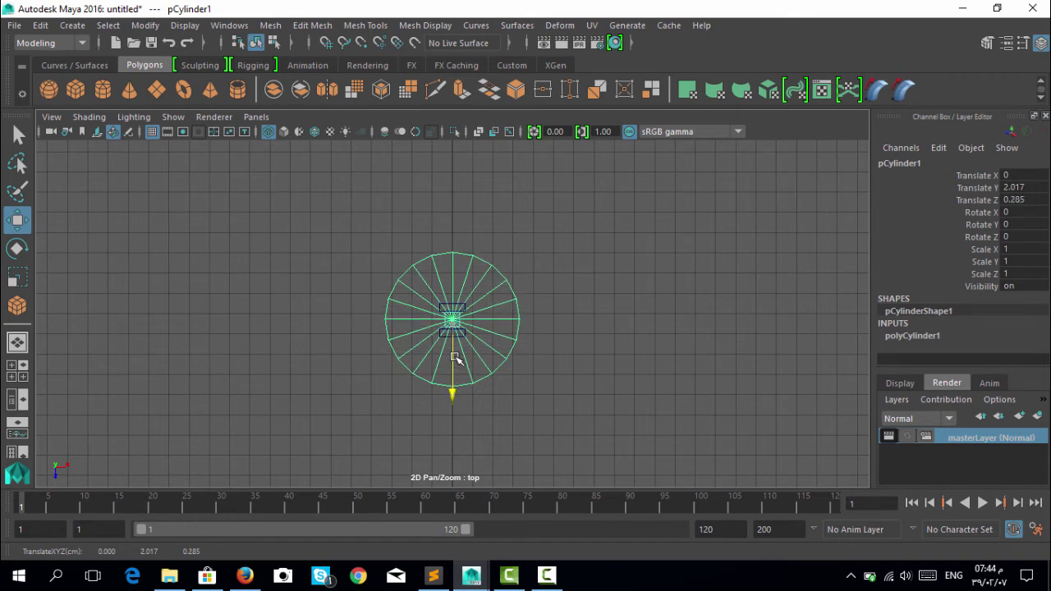
pyautogui.click(306, 330)
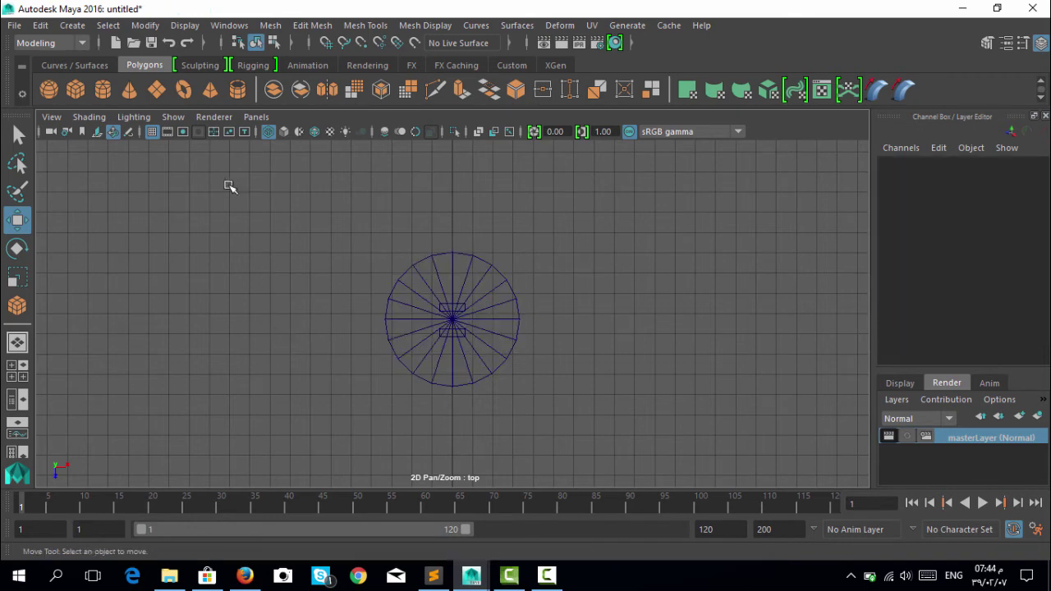
# - Draw a new cube, pCube3, and raise it onto the cylinder at Translate Y 4.939
pyautogui.click(76, 90)
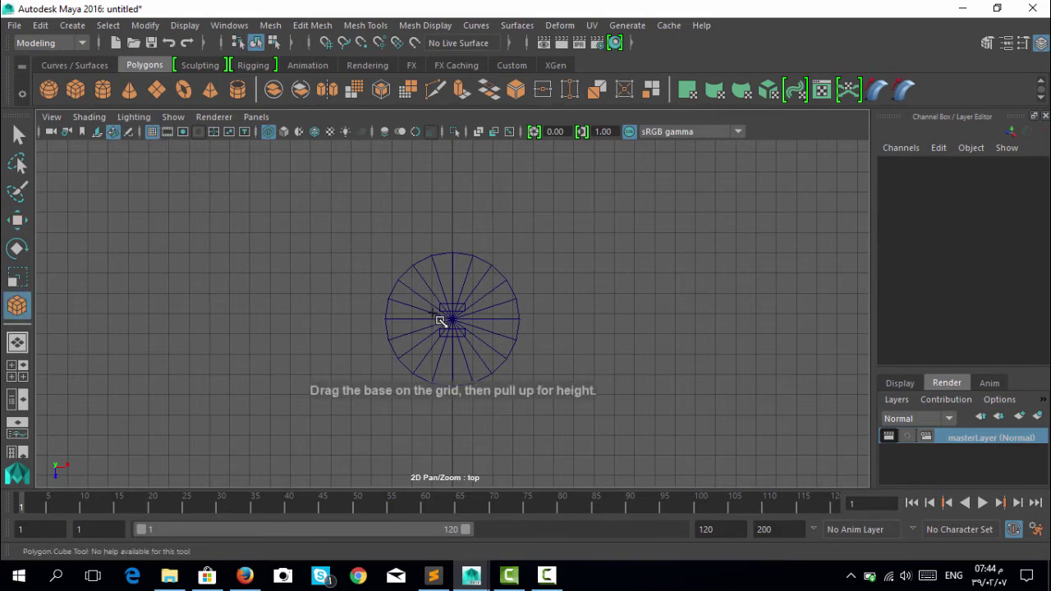
pyautogui.moveTo(449, 325); pyautogui.dragTo(470, 327)
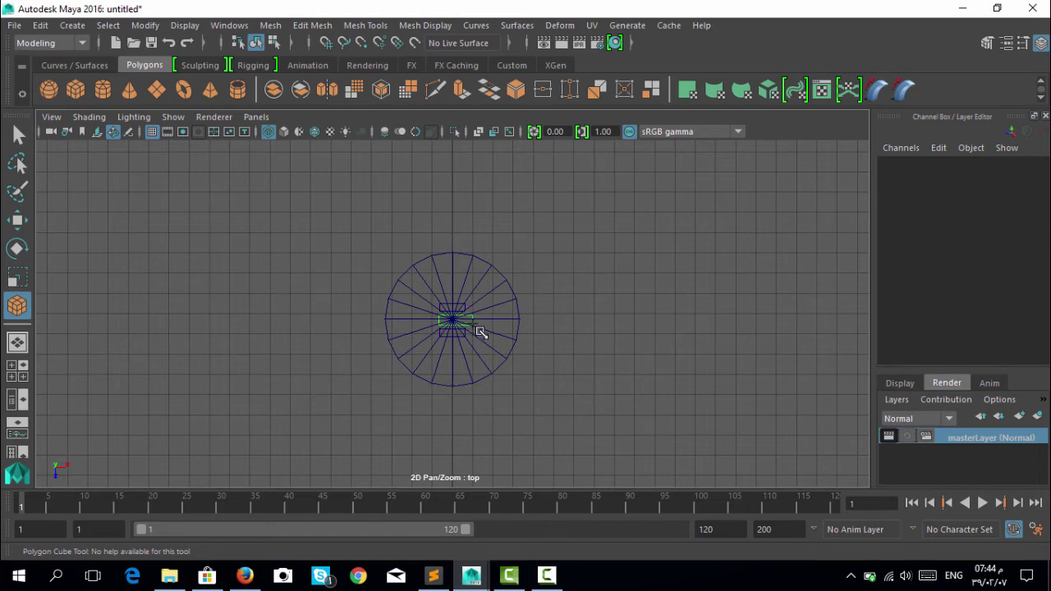
pyautogui.moveTo(480, 332)
pyautogui.mouseDown()
pyautogui.moveTo(453, 223)
pyautogui.moveTo(482, 350)
pyautogui.mouseUp()
pyautogui.click(441, 276)
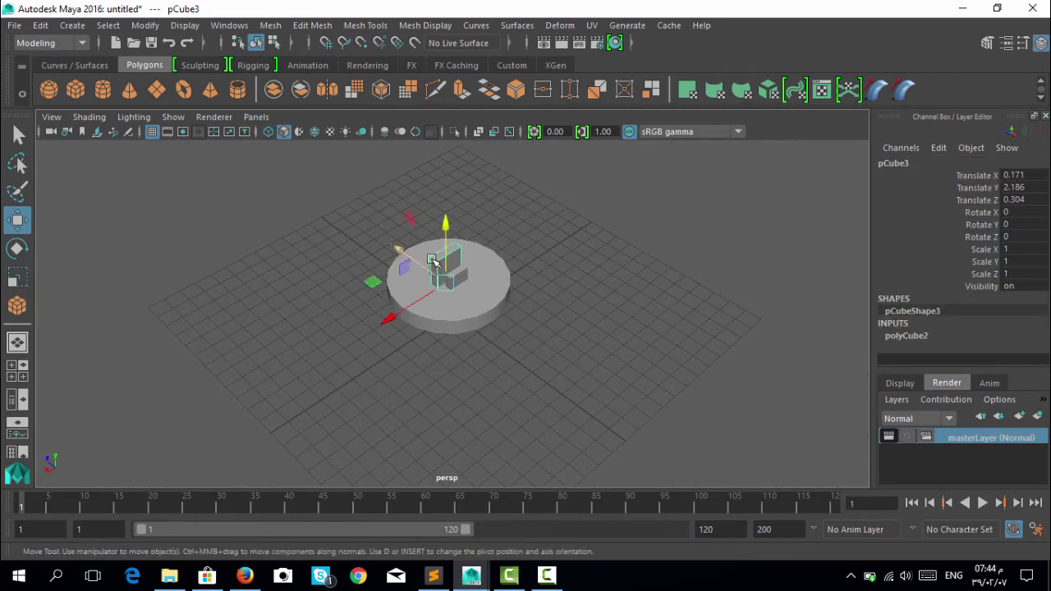
pyautogui.moveTo(454, 216)
pyautogui.mouseDown()
pyautogui.moveTo(444, 175)
pyautogui.moveTo(476, 328)
pyautogui.moveTo(439, 335)
pyautogui.moveTo(425, 354)
pyautogui.mouseUp()
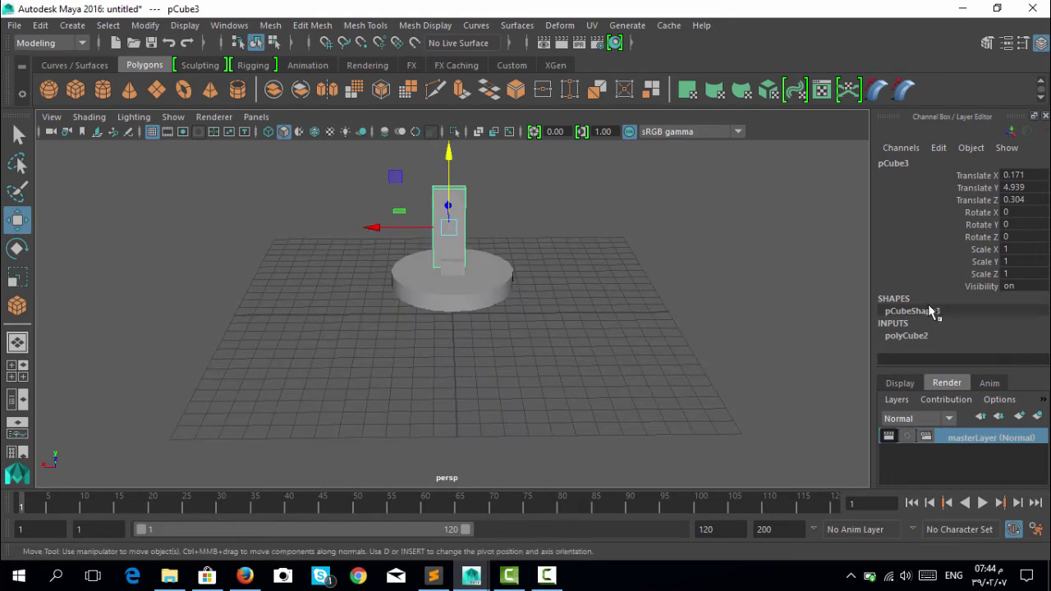
# - Set the polyCube2 Height to 5.671 to make pCube3 a tall pillar
pyautogui.click(920, 337)
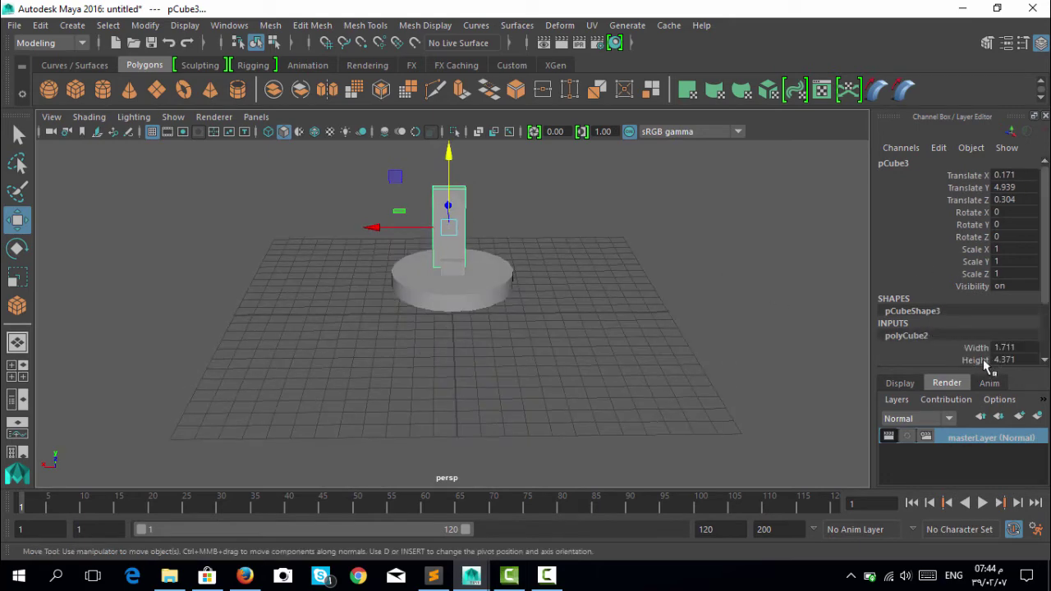
pyautogui.click(985, 362)
pyautogui.scroll(-2, 663, 345)
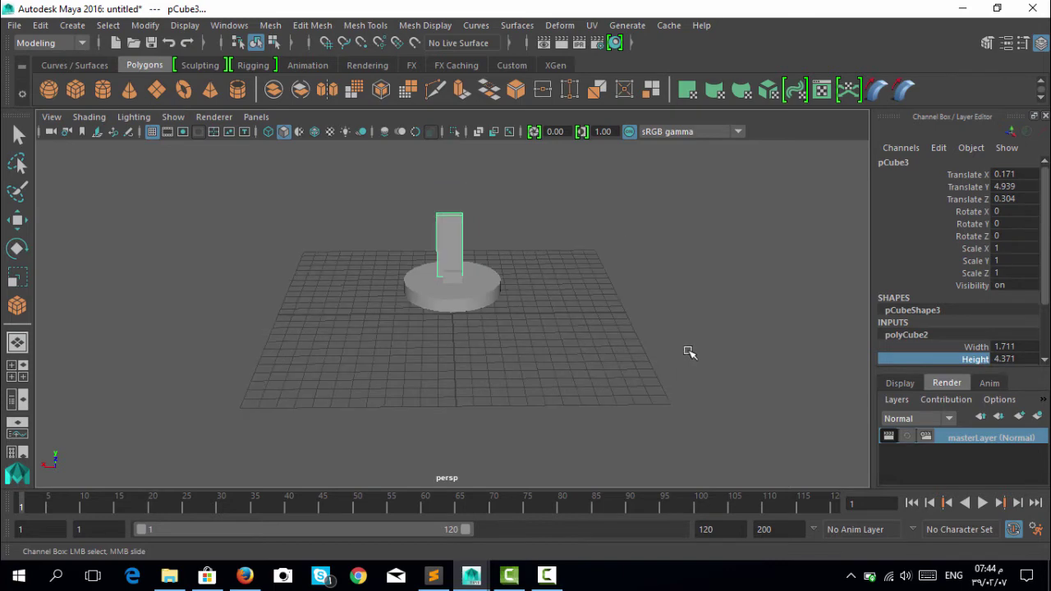
pyautogui.scroll(2, 694, 345)
pyautogui.moveTo(687, 345)
pyautogui.mouseDown(button='middle')
pyautogui.moveTo(706, 343)
pyautogui.moveTo(694, 340)
pyautogui.mouseUp(button='middle')
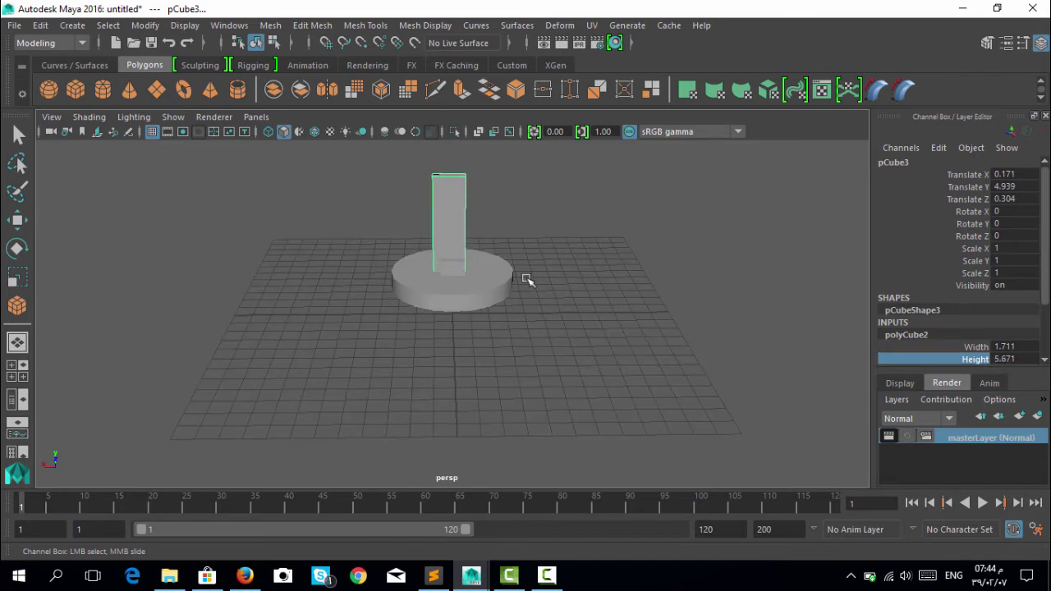
pyautogui.moveTo(507, 404)
pyautogui.keyDown('alt'); pyautogui.mouseDown()
pyautogui.moveTo(497, 357)
pyautogui.moveTo(504, 381)
pyautogui.moveTo(612, 419)
pyautogui.moveTo(662, 392)
pyautogui.moveTo(564, 403)
pyautogui.moveTo(465, 395)
pyautogui.moveTo(510, 408)
pyautogui.moveTo(502, 399)
pyautogui.mouseUp(); pyautogui.keyUp('alt')
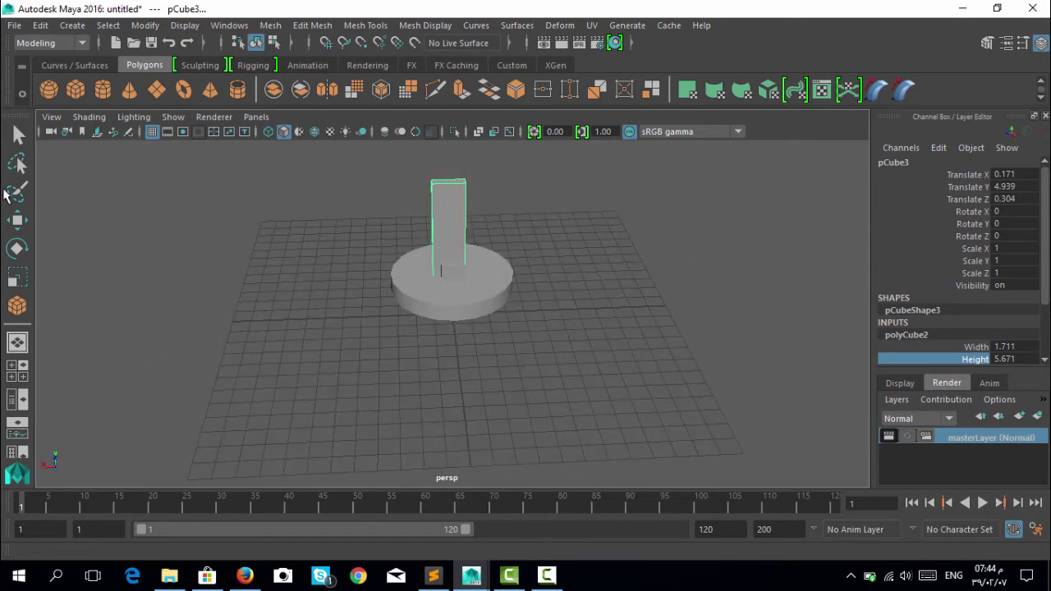
# - Move the tall block's pivot down to its base
pyautogui.press('w')
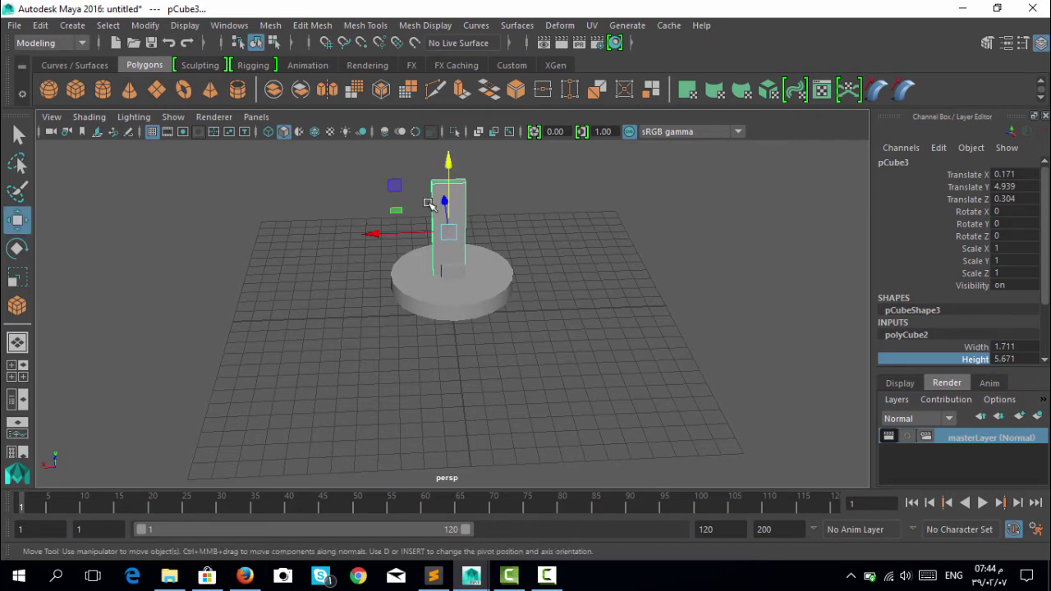
pyautogui.press('d')
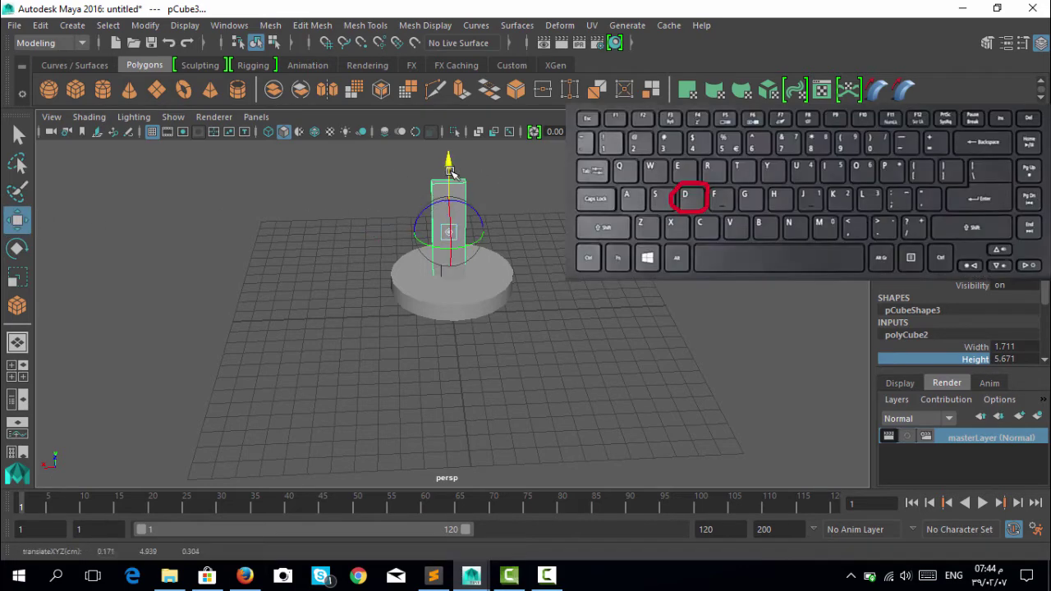
pyautogui.moveTo(450, 179); pyautogui.dragTo(450, 211)
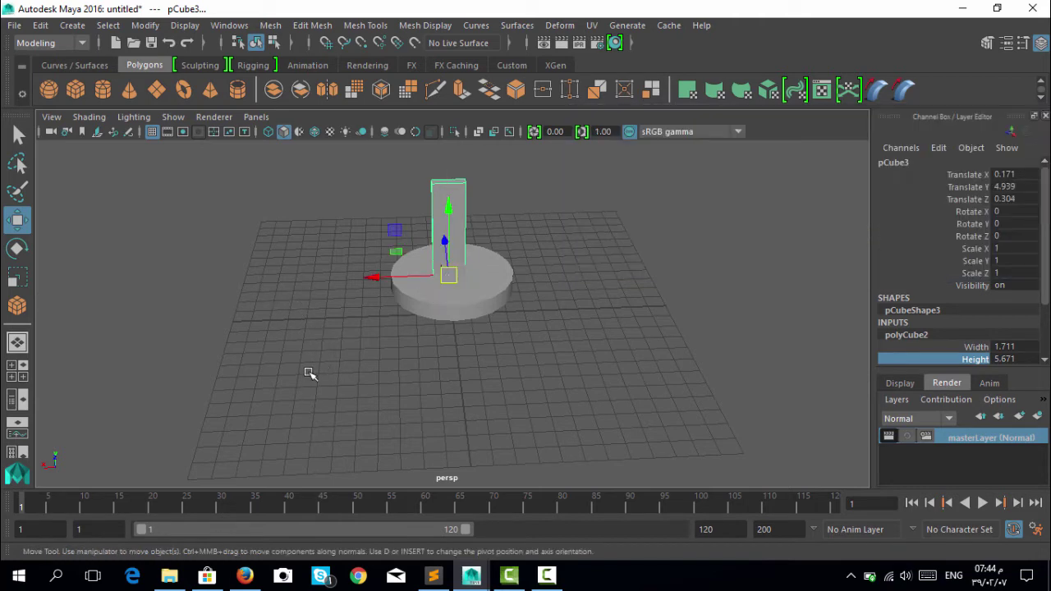
# - Stack two duplicates above it: pCube4 at Translate Y 10.841 and pCube5 at 16.709
pyautogui.hotkey('ctrl', 'd')
pyautogui.scroll(-2, 363, 371)
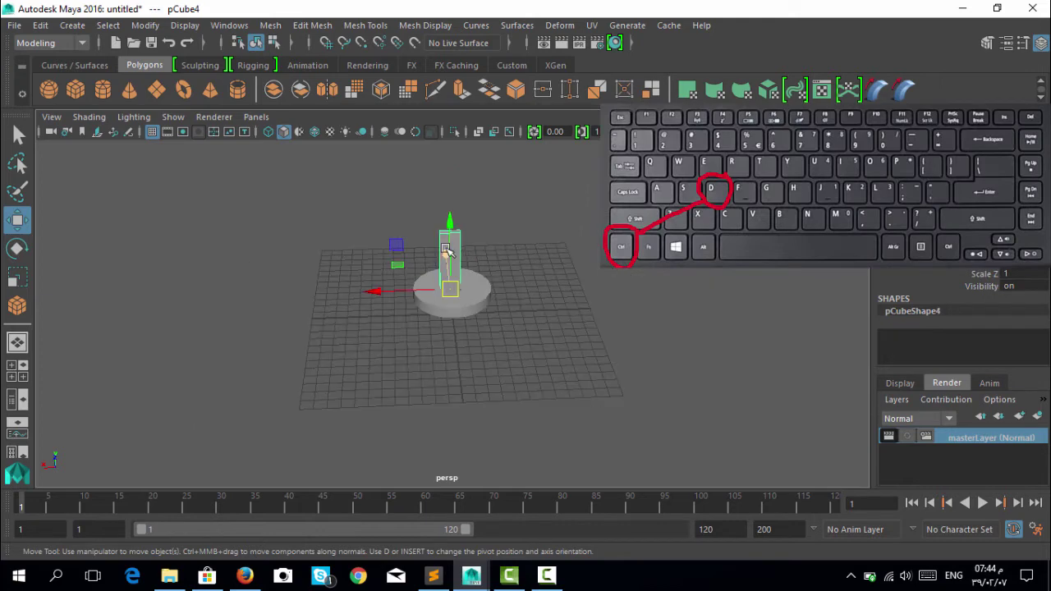
pyautogui.moveTo(446, 249); pyautogui.dragTo(450, 177)
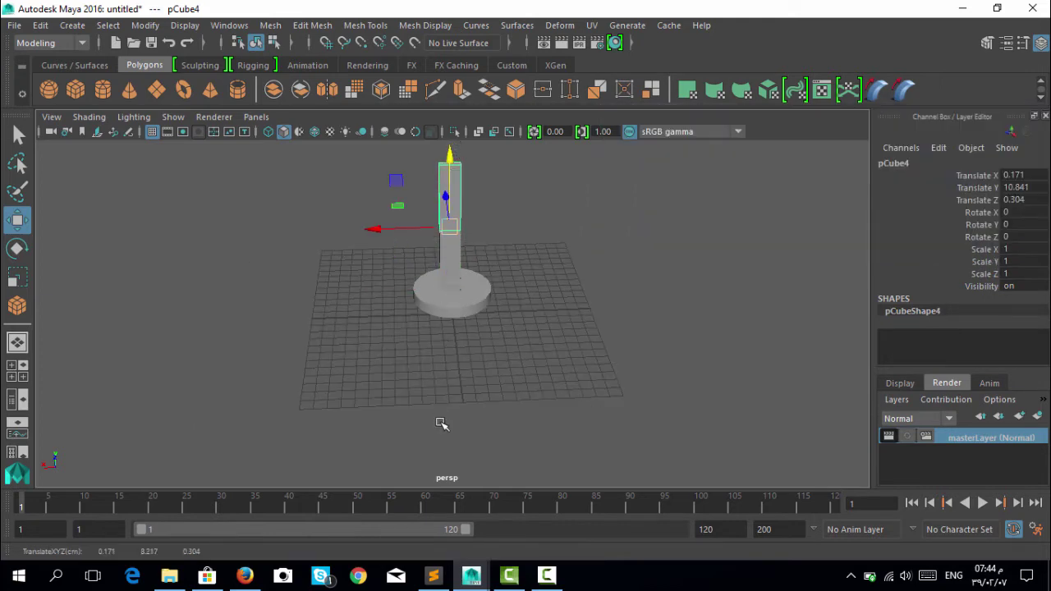
pyautogui.hotkey('ctrl', 'd')
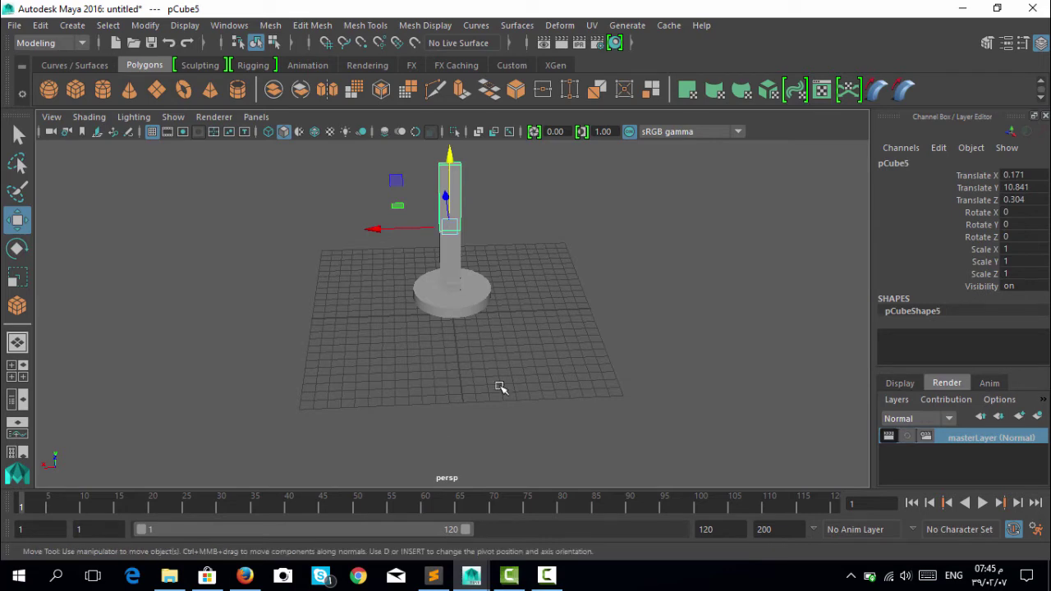
pyautogui.scroll(-3, 512, 259)
pyautogui.moveTo(457, 201); pyautogui.dragTo(461, 148)
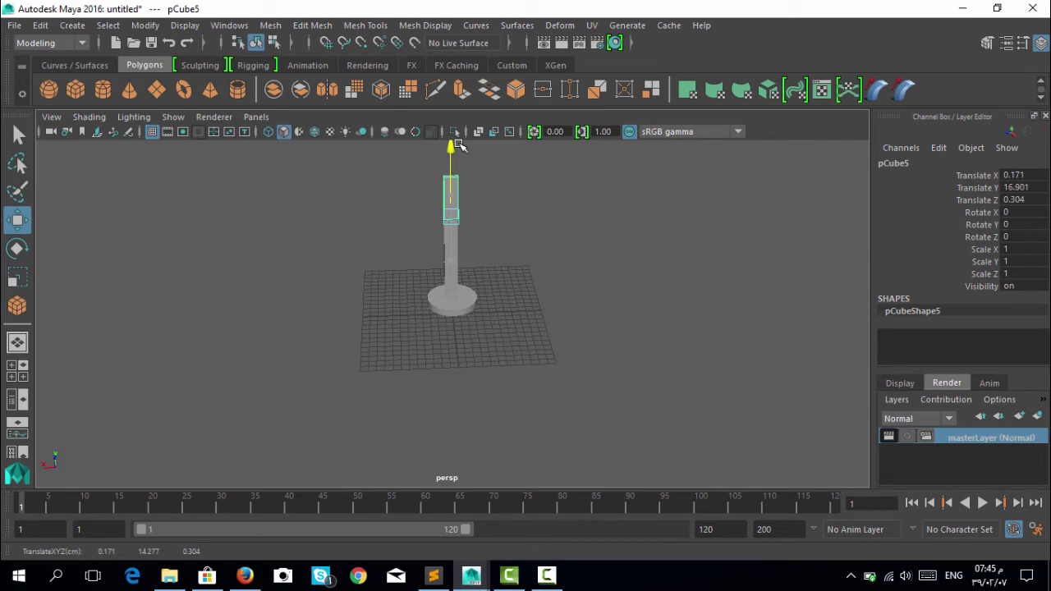
pyautogui.moveTo(461, 146); pyautogui.dragTo(461, 150)
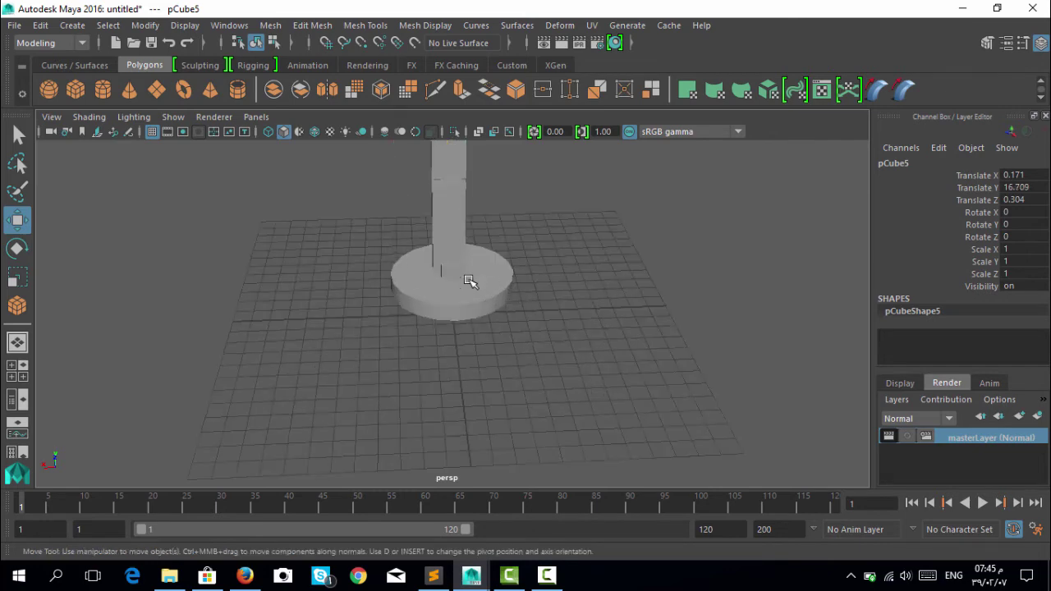
pyautogui.scroll(5, 469, 282)
pyautogui.moveTo(474, 325)
pyautogui.keyDown('alt'); pyautogui.mouseDown(button='middle')
pyautogui.moveTo(476, 422)
pyautogui.moveTo(469, 418)
pyautogui.mouseUp(button='middle'); pyautogui.keyUp('alt')
# - Select the cylinder base, then Shift-add the small block at the column's foot
pyautogui.click(461, 257)
pyautogui.click(454, 357)
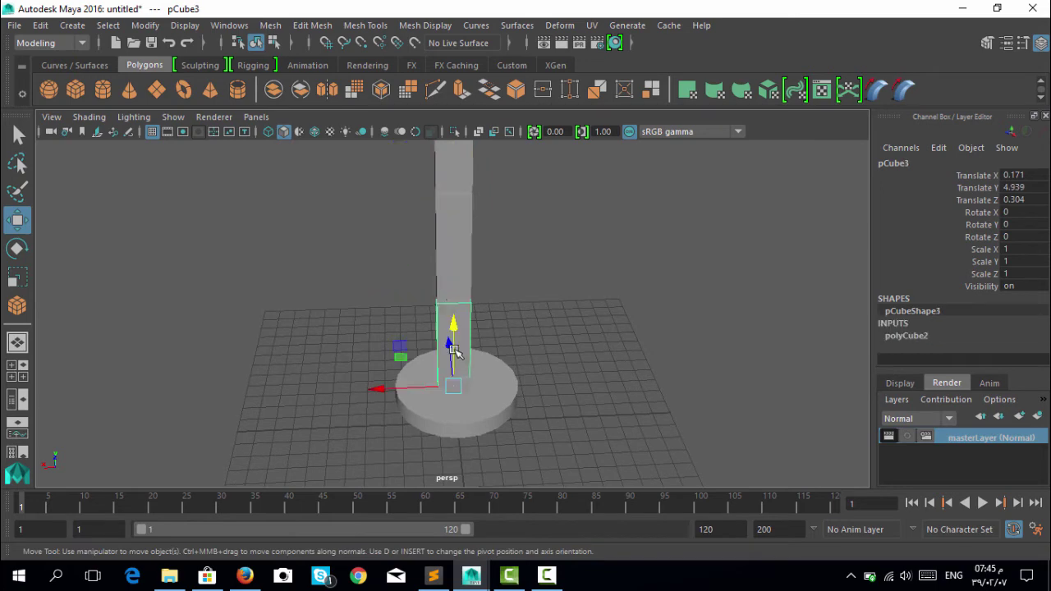
pyautogui.click(359, 408)
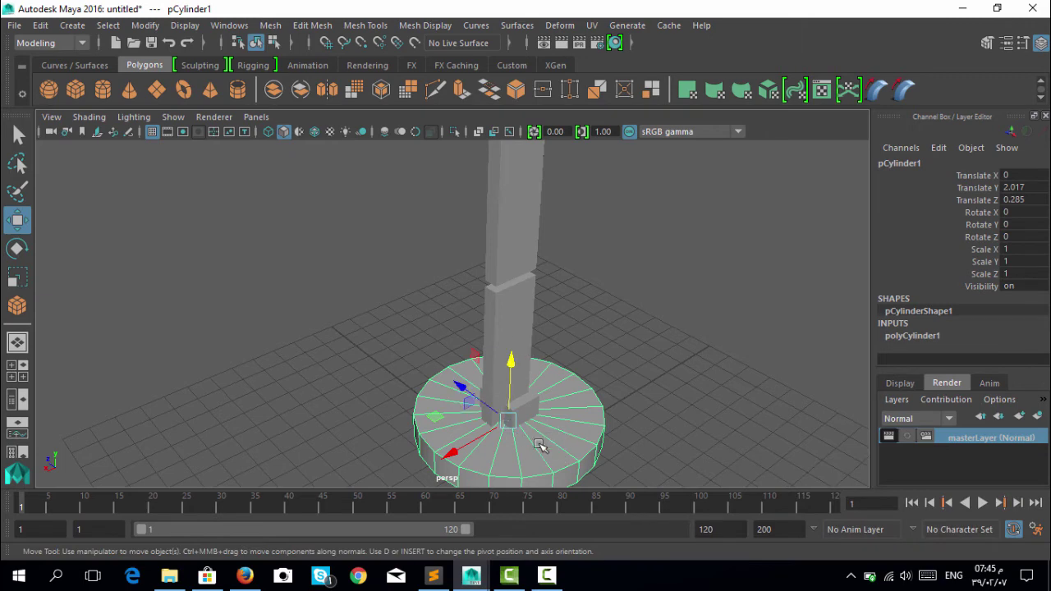
pyautogui.click(530, 410)
pyautogui.keyDown('alt'); pyautogui.moveTo(321, 387); pyautogui.dragTo(493, 392); pyautogui.keyUp('alt')
pyautogui.click(514, 372)
pyautogui.click(382, 413)
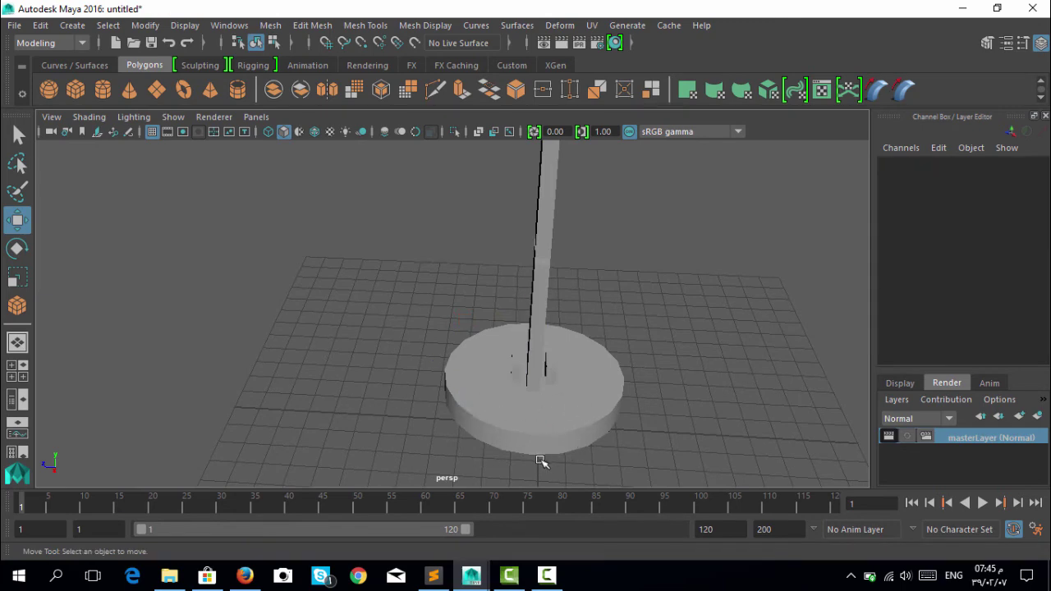
pyautogui.moveTo(601, 453)
pyautogui.keyDown('alt'); pyautogui.mouseDown()
pyautogui.moveTo(640, 435)
pyautogui.moveTo(556, 435)
pyautogui.mouseUp(); pyautogui.keyUp('alt')
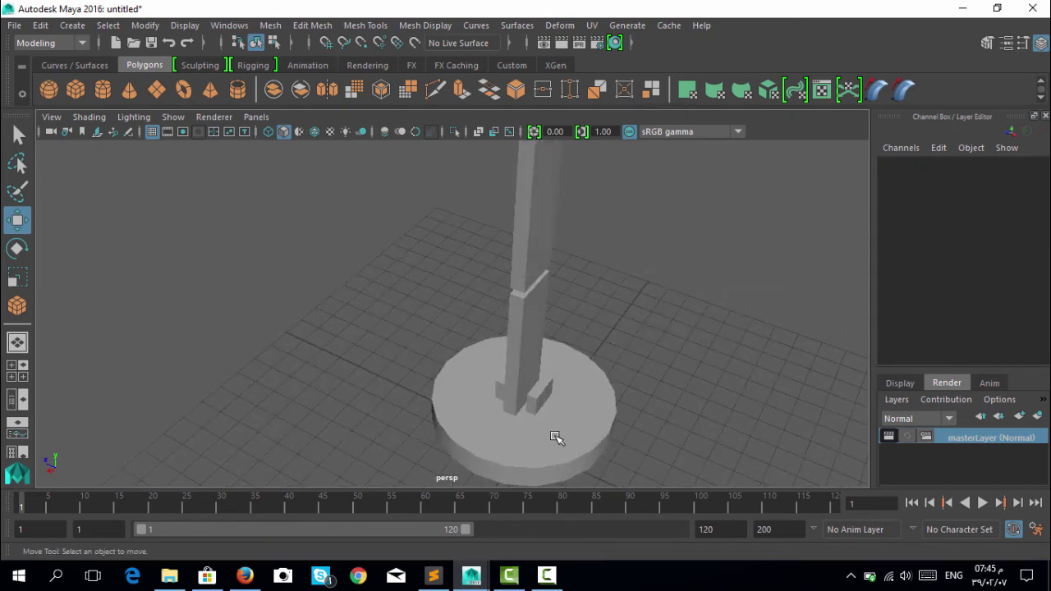
pyautogui.click(556, 440)
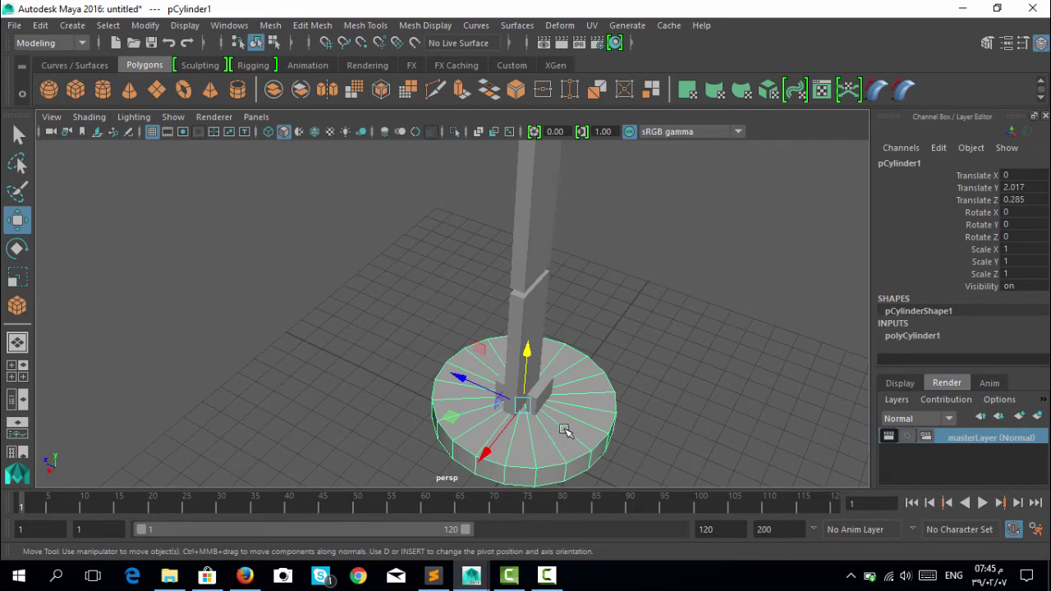
pyautogui.click(544, 395)
pyautogui.click(497, 391)
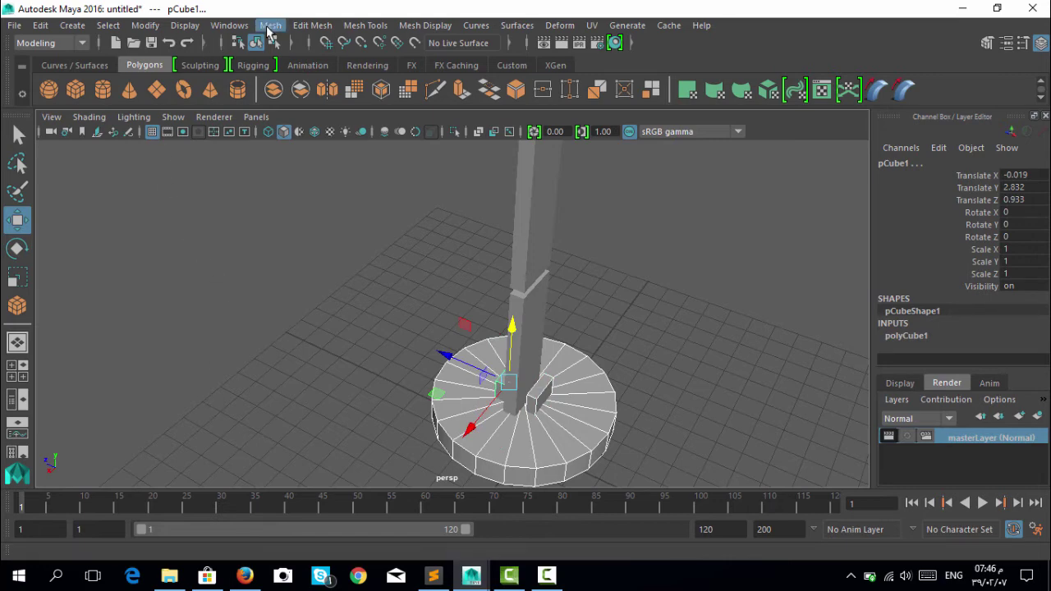
# - Combine the base and small block into pCylinder2 and centre its pivot, undoing a test move
pyautogui.click(270, 25)
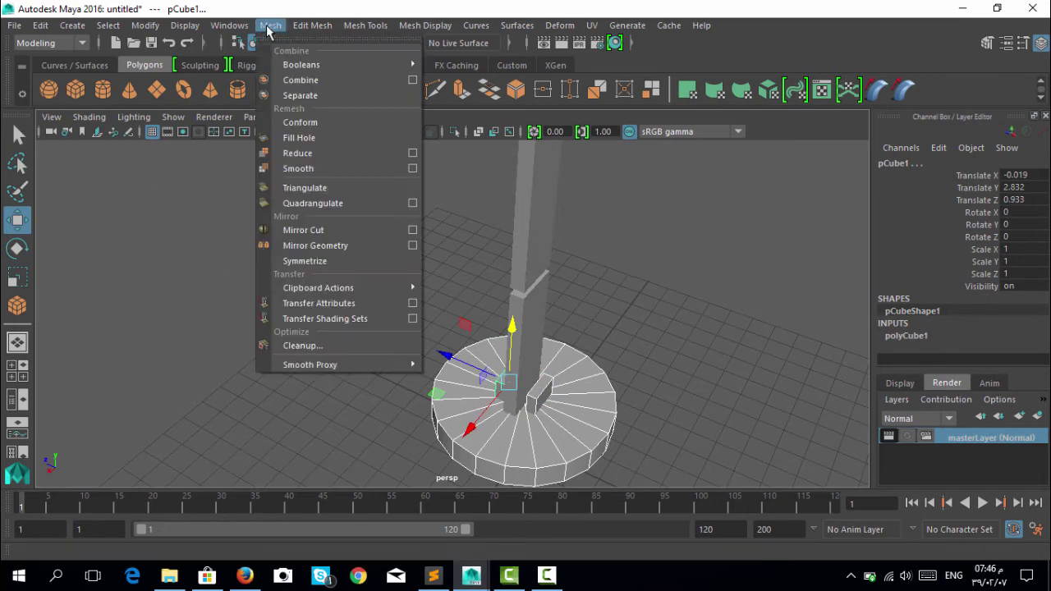
pyautogui.click(300, 80)
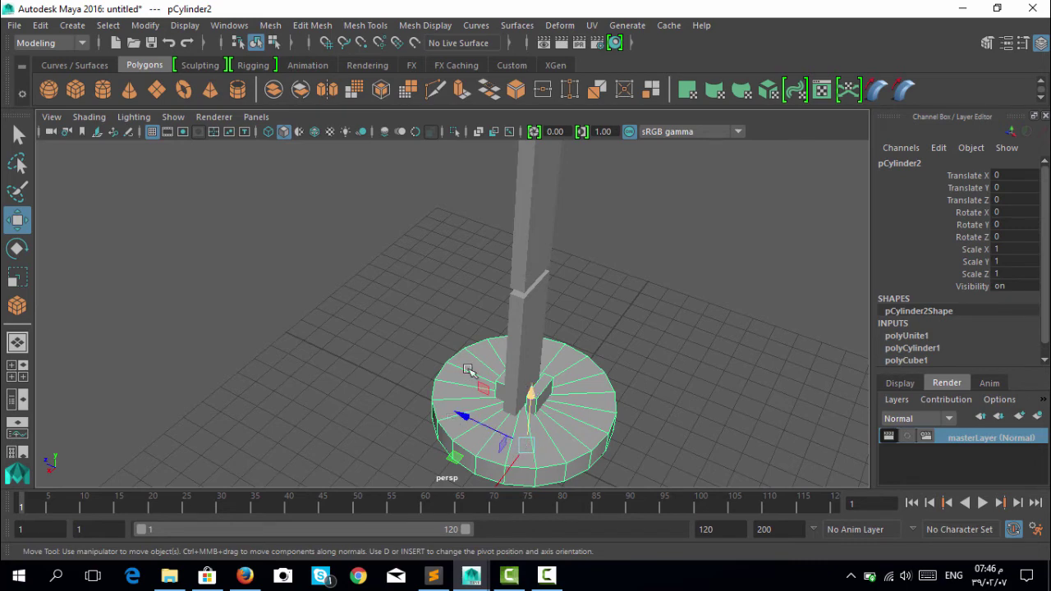
pyautogui.click(150, 27)
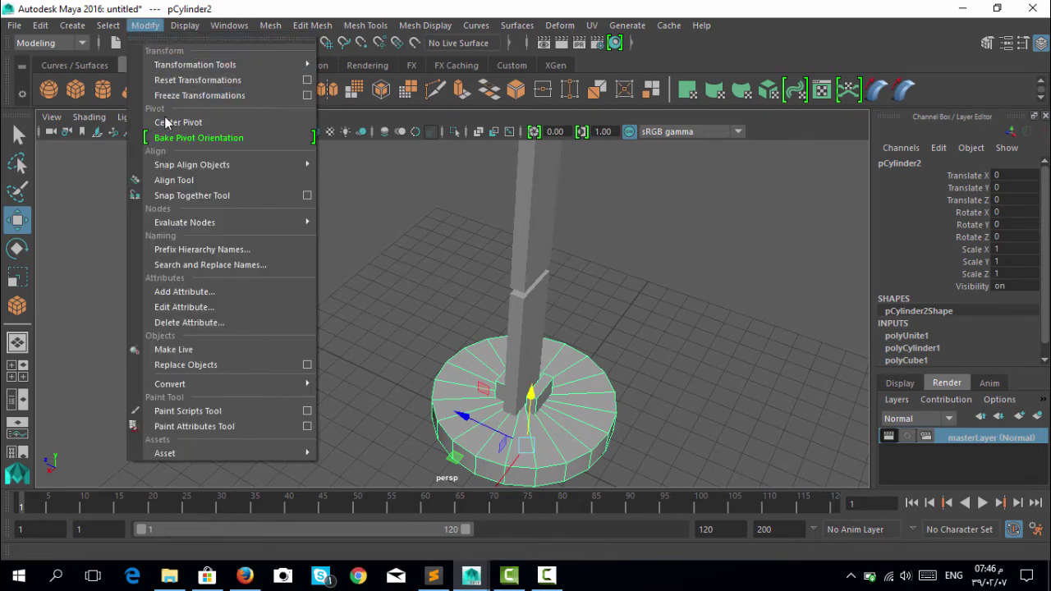
pyautogui.click(165, 121)
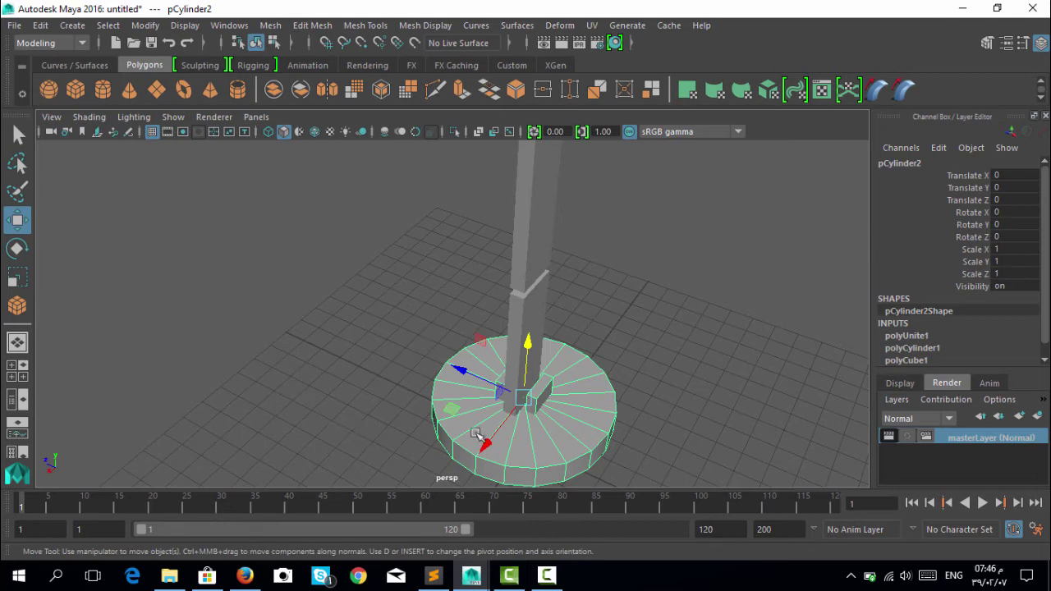
pyautogui.moveTo(462, 374); pyautogui.dragTo(336, 283)
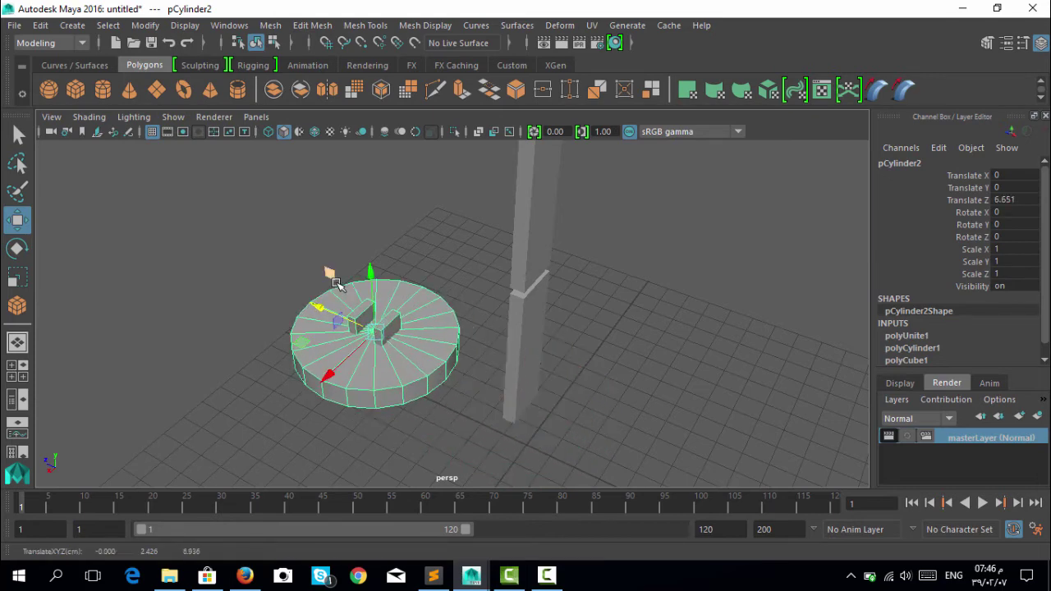
pyautogui.hotkey('ctrl', 'z')
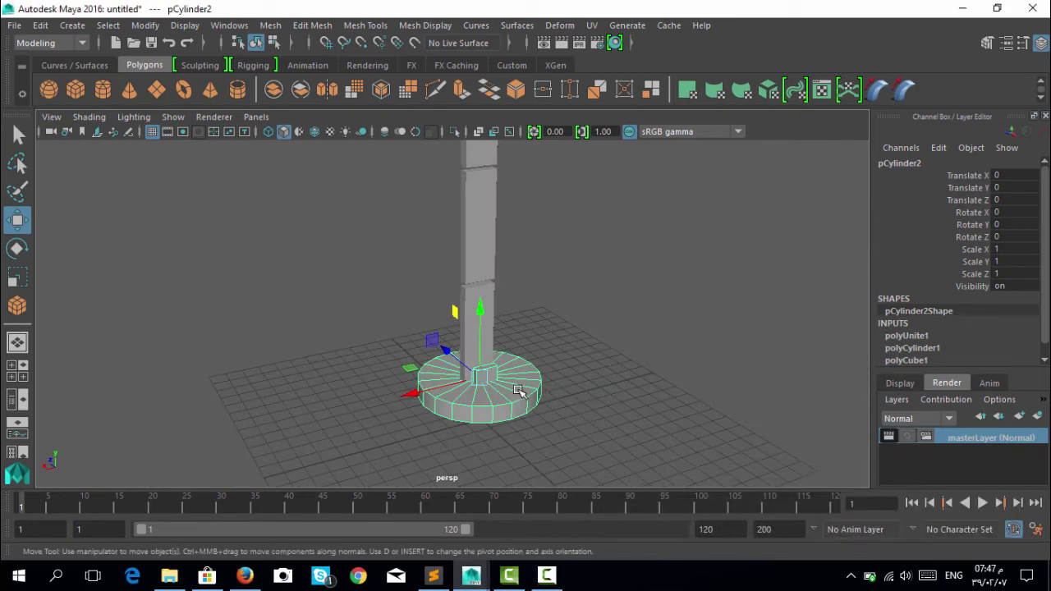
# - Assign a new Blinn material, blinn1, to the combined base
pyautogui.rightClick(517, 370)
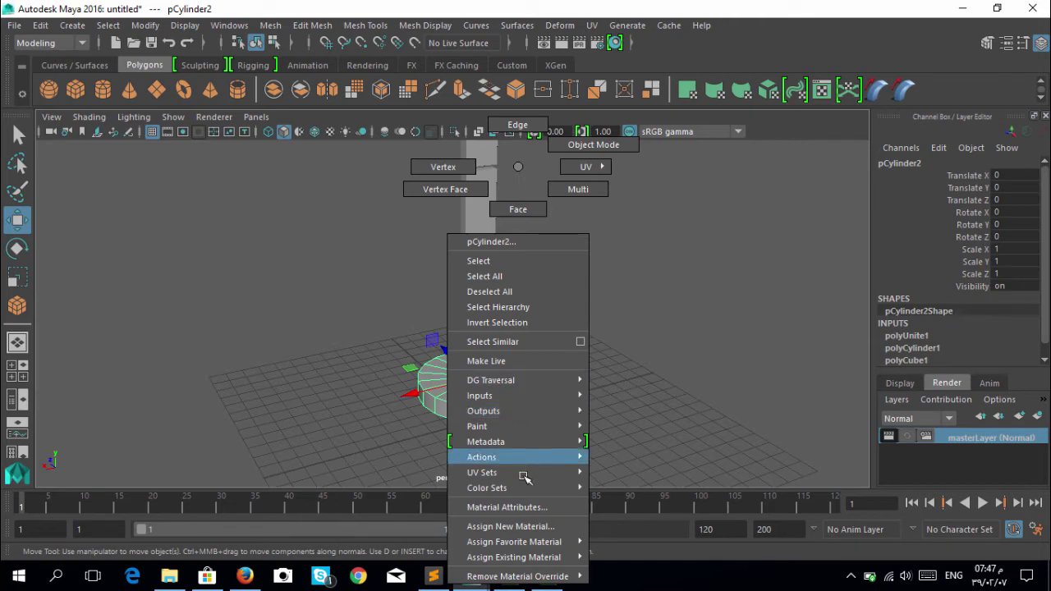
pyautogui.click(512, 528)
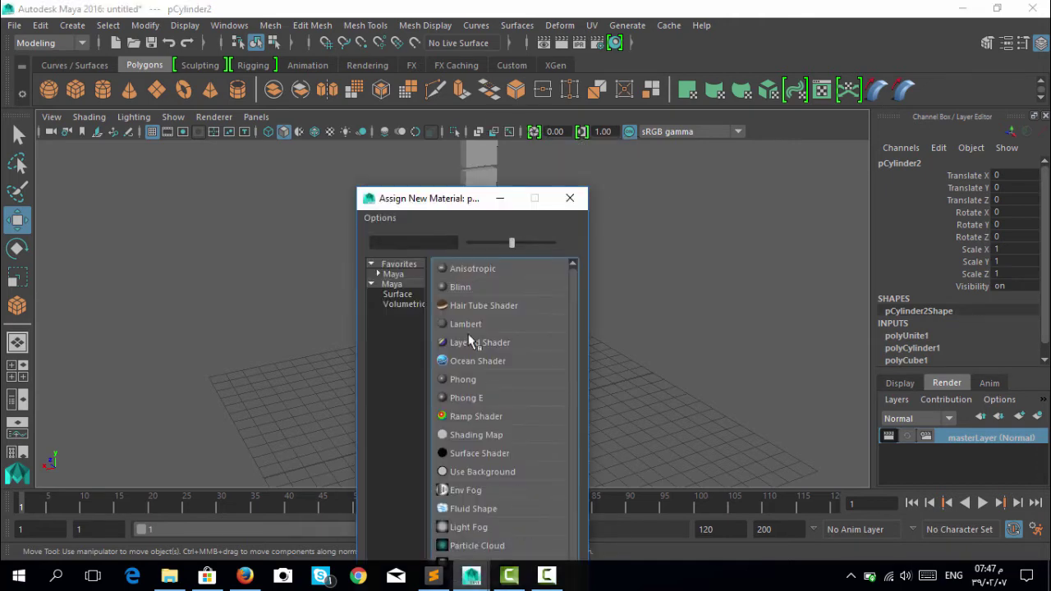
pyautogui.click(458, 287)
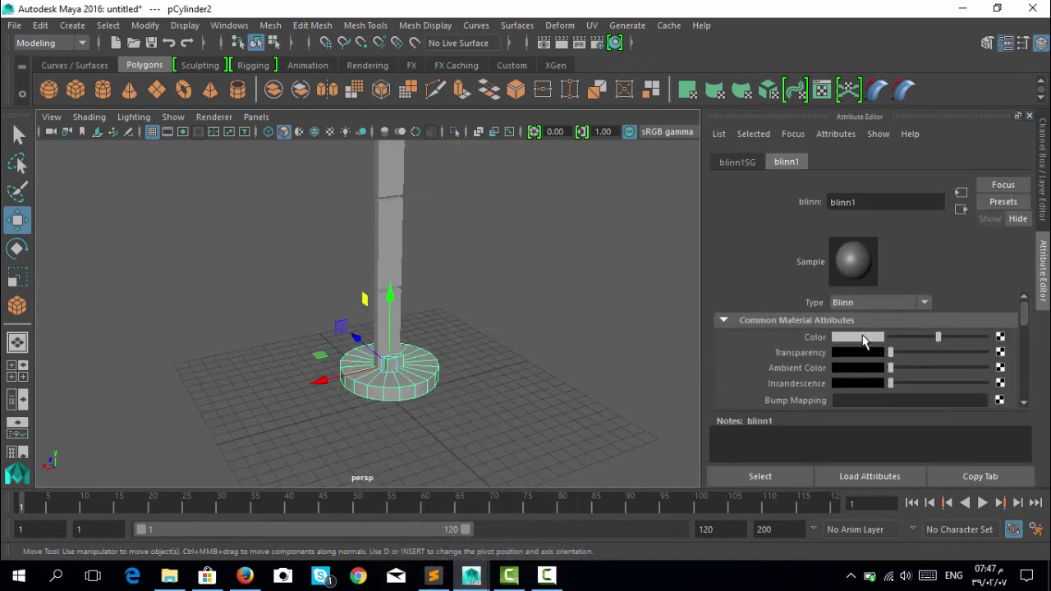
# - Set the blinn1 Color to a pinkish red, then close the Attribute Editor and deselect
pyautogui.click(861, 338)
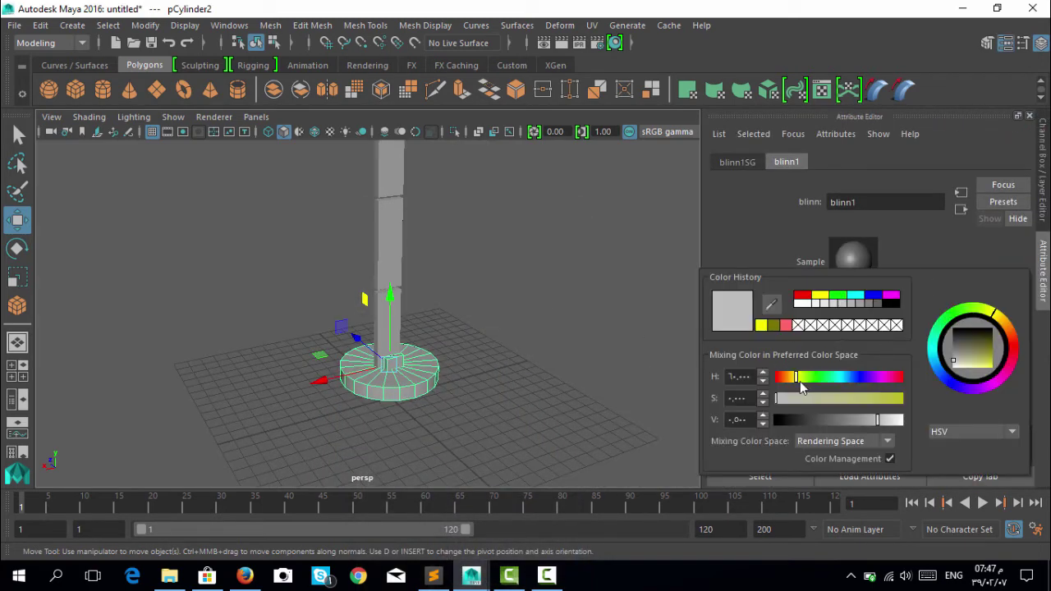
pyautogui.moveTo(789, 381); pyautogui.dragTo(786, 382)
pyautogui.moveTo(846, 403); pyautogui.dragTo(900, 402)
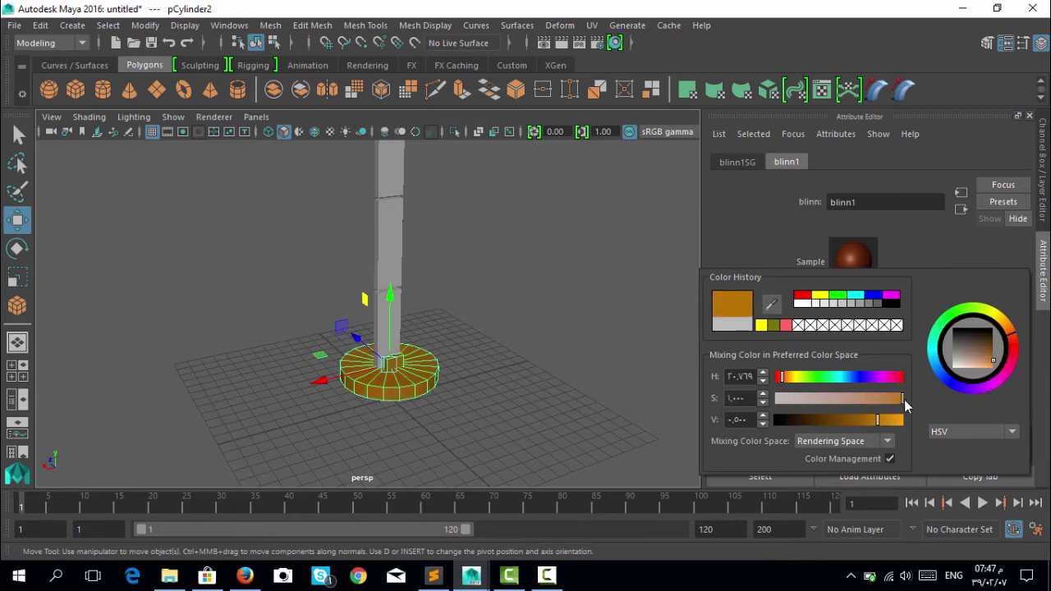
pyautogui.moveTo(972, 359); pyautogui.dragTo(989, 352)
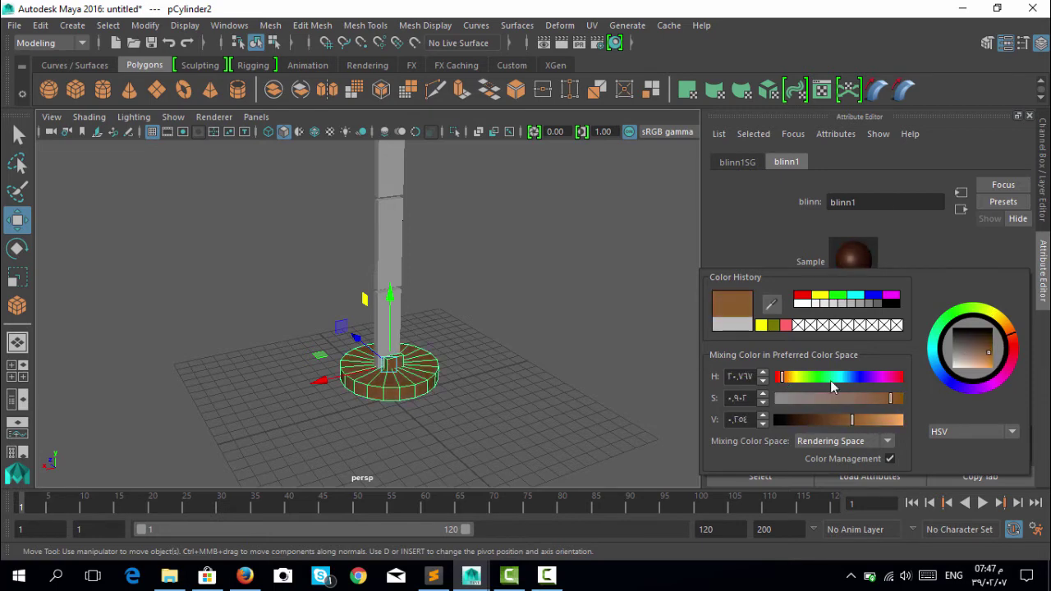
pyautogui.click(803, 296)
pyautogui.moveTo(902, 398); pyautogui.dragTo(877, 401)
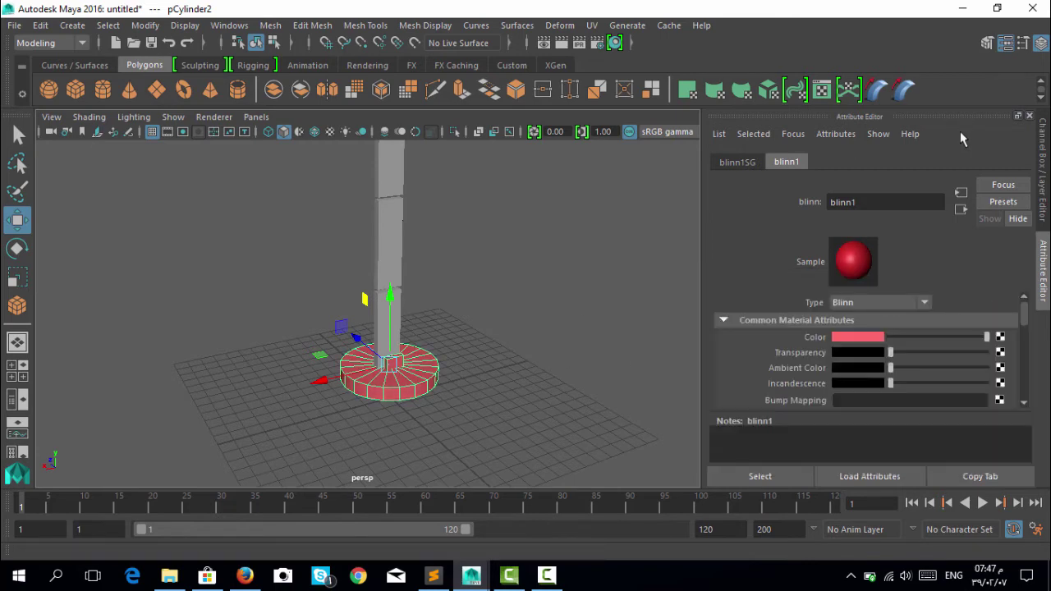
pyautogui.click(1030, 116)
pyautogui.click(596, 361)
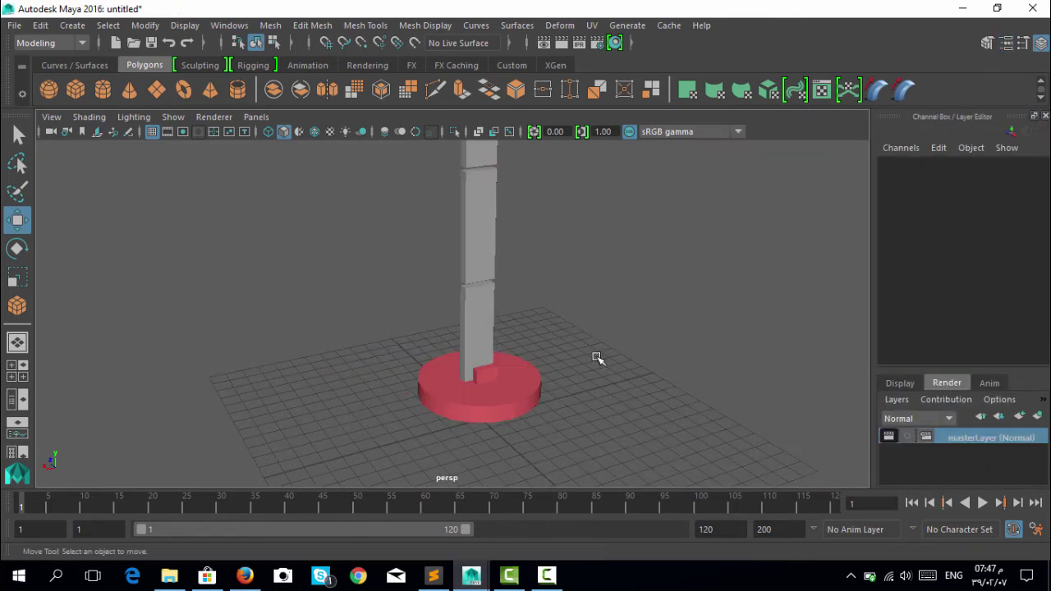
# - Give the three stacked tower blocks a new Blinn material (blinn2) coloured bright yellow
pyautogui.keyDown('alt'); pyautogui.moveTo(624, 376); pyautogui.dragTo(563, 336, button='right'); pyautogui.keyUp('alt')
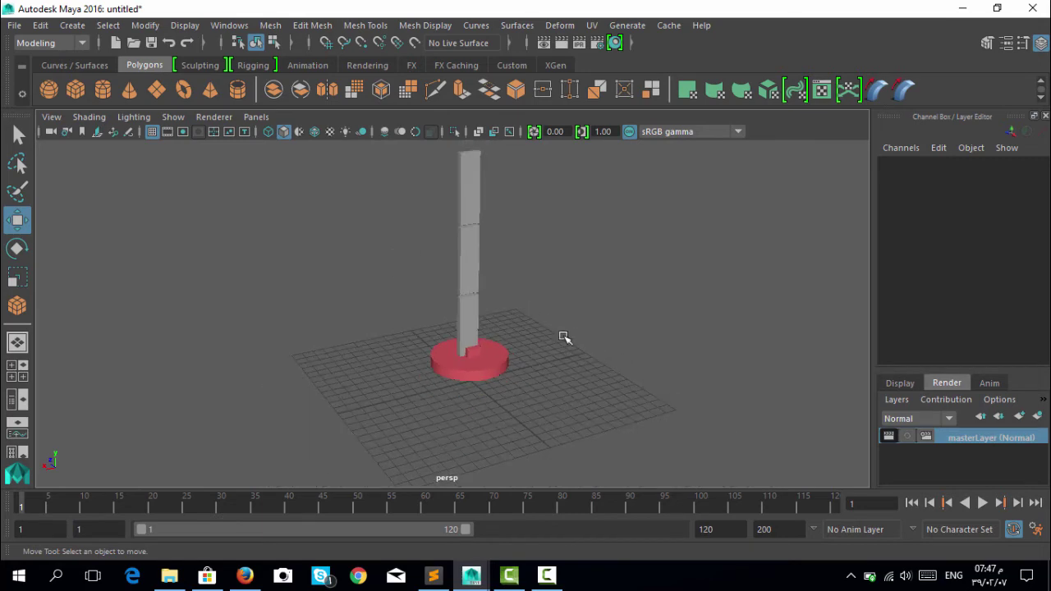
pyautogui.moveTo(441, 204); pyautogui.dragTo(524, 327)
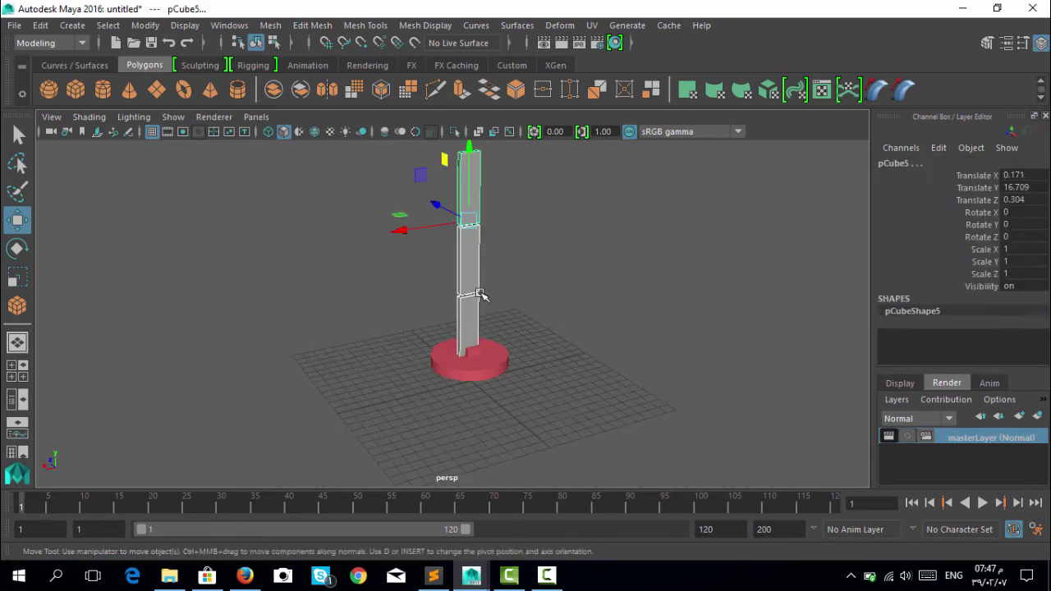
pyautogui.rightClick(477, 171)
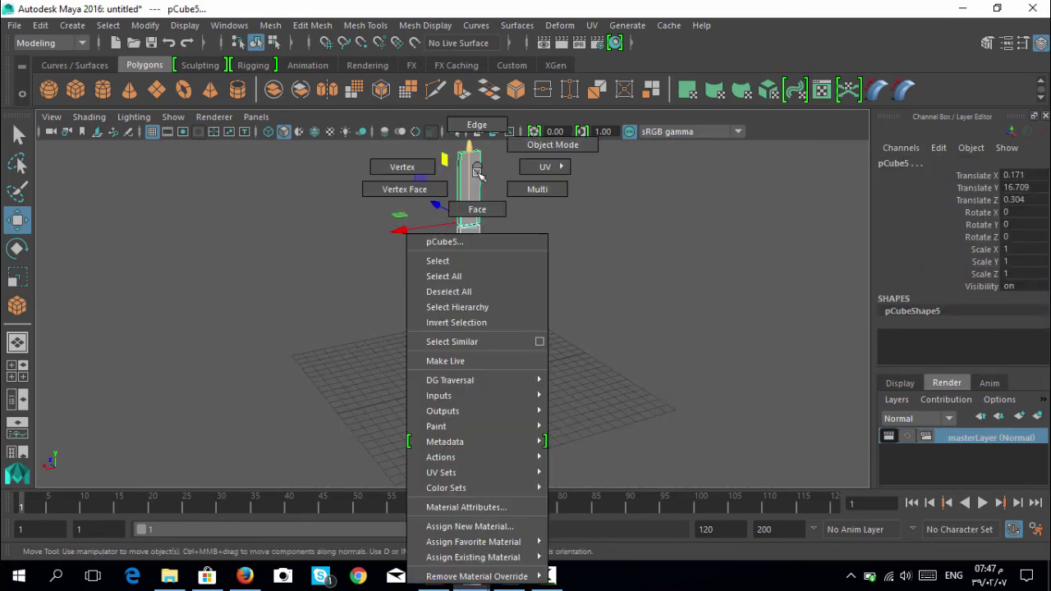
pyautogui.click(470, 527)
pyautogui.click(461, 288)
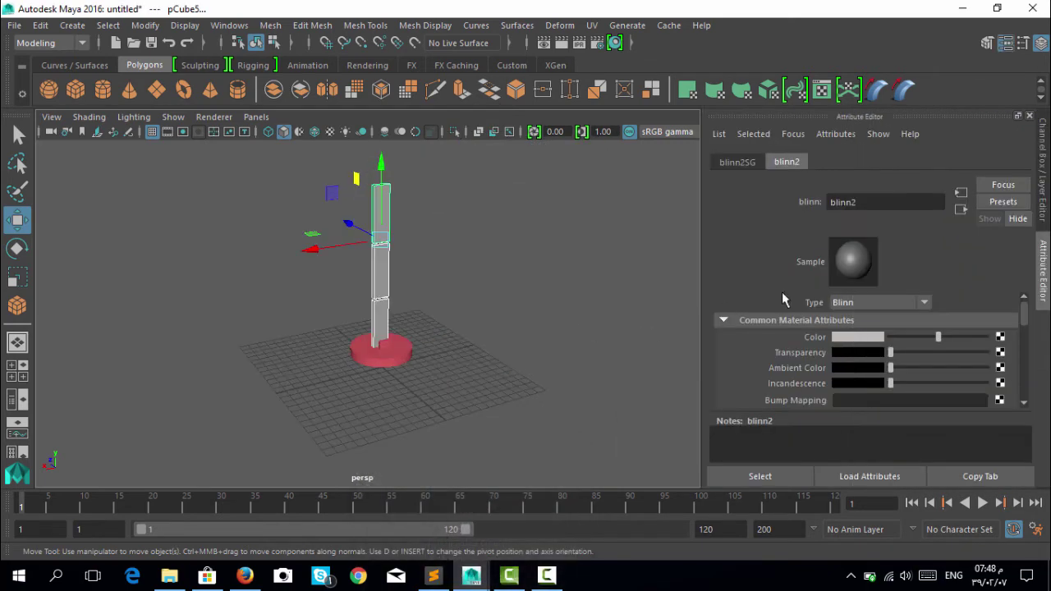
pyautogui.click(846, 337)
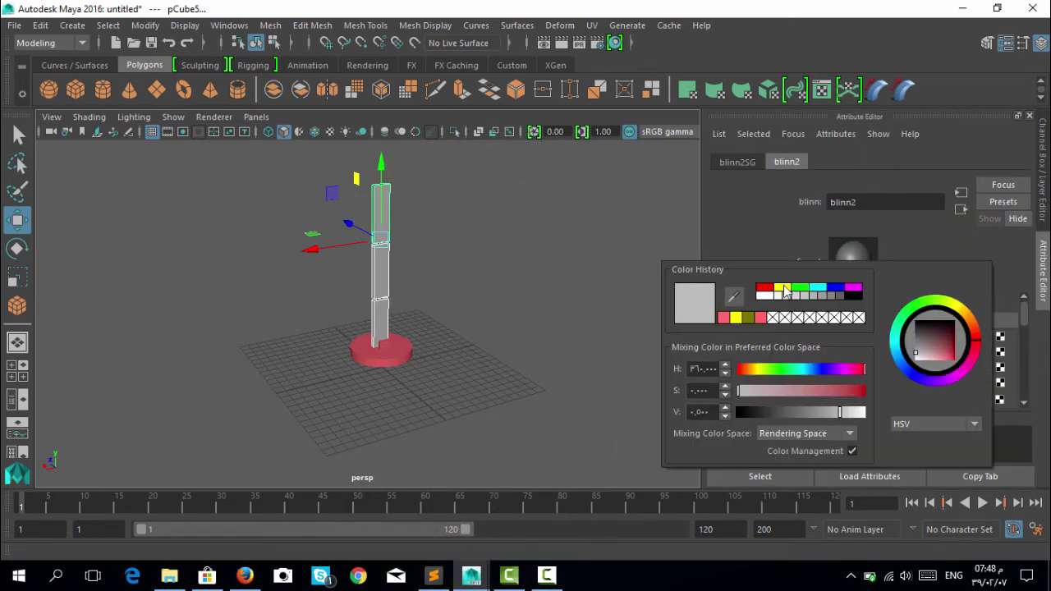
pyautogui.click(785, 288)
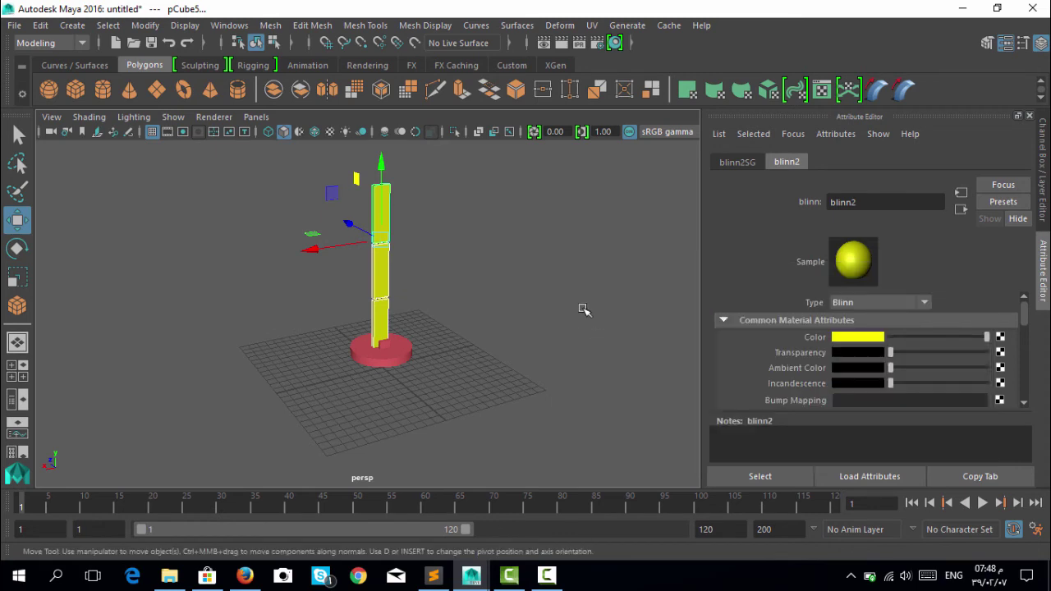
pyautogui.click(1030, 116)
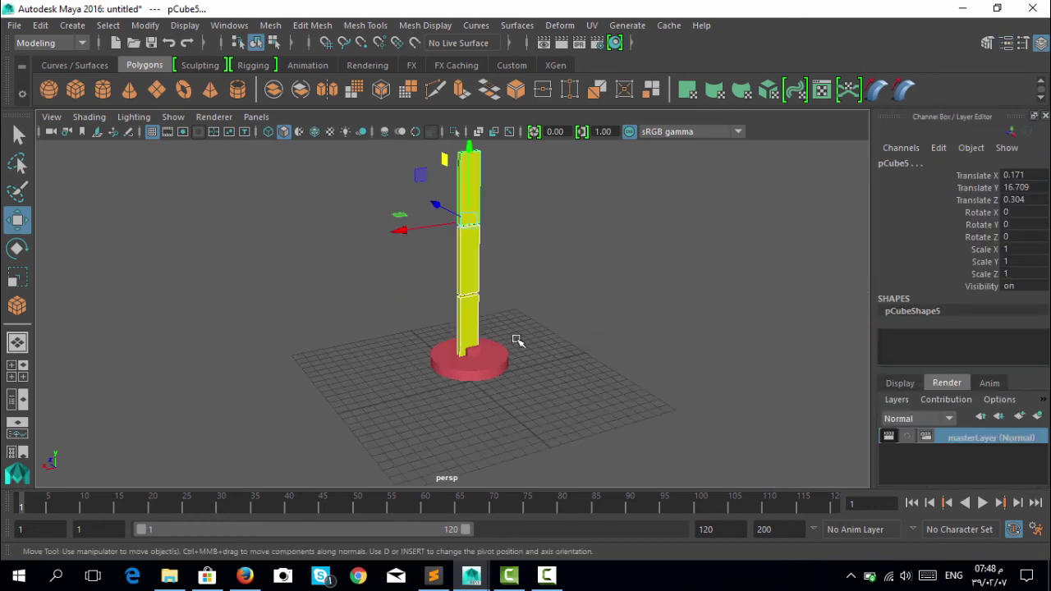
pyautogui.click(629, 380)
pyautogui.moveTo(580, 375)
pyautogui.keyDown('alt'); pyautogui.mouseDown()
pyautogui.moveTo(732, 387)
pyautogui.moveTo(455, 404)
pyautogui.moveTo(479, 386)
pyautogui.moveTo(525, 389)
pyautogui.moveTo(599, 336)
pyautogui.moveTo(606, 359)
pyautogui.mouseUp(); pyautogui.keyUp('alt')
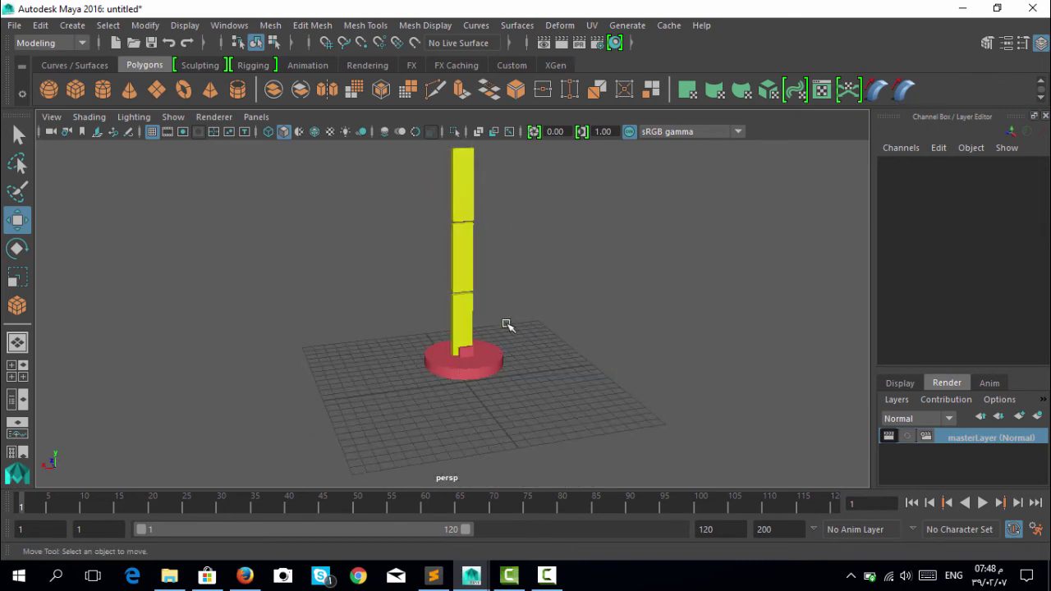
# - Parent top block pCube5 under middle block pCube4, then select pCube4 and bottom block pCube3
pyautogui.click(460, 202)
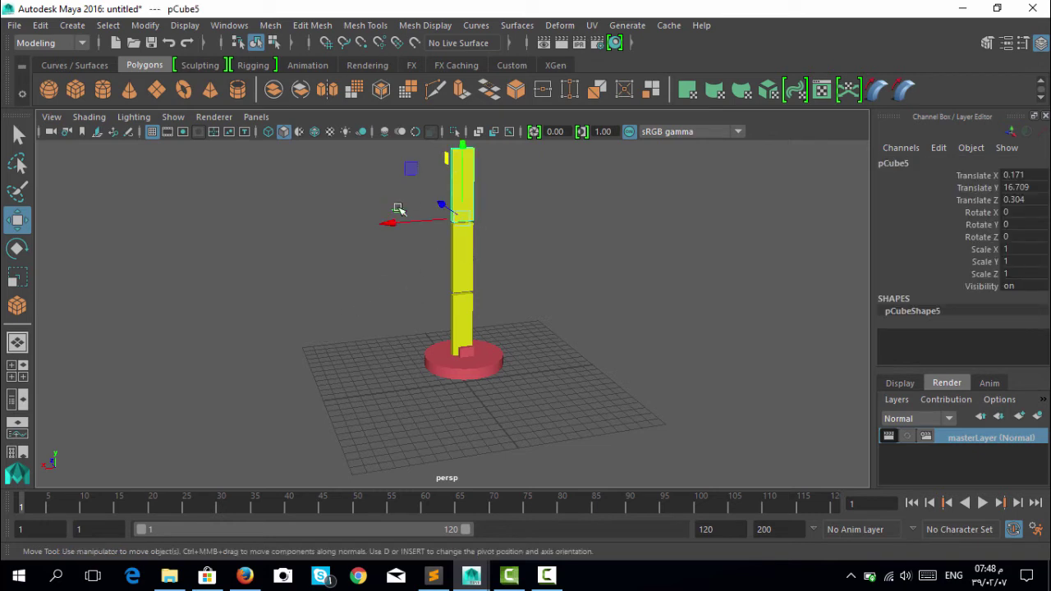
pyautogui.click(358, 306)
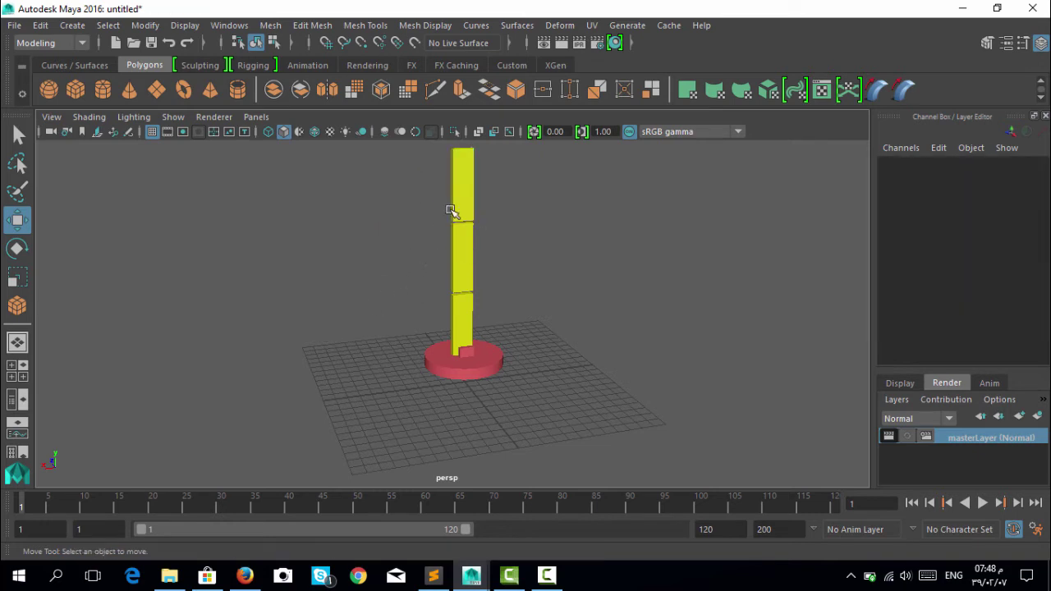
pyautogui.click(463, 264)
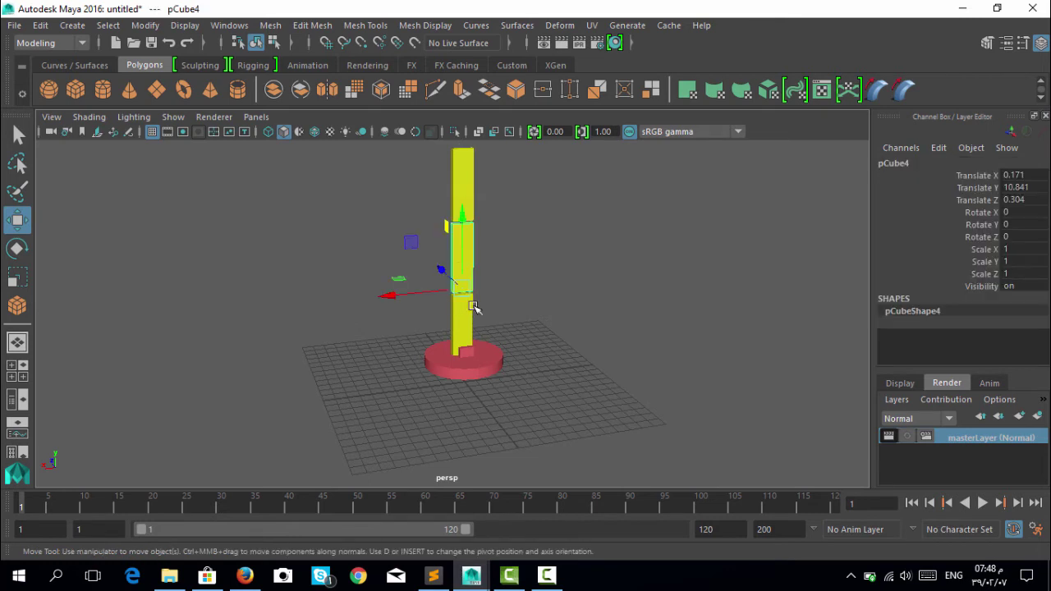
pyautogui.click(331, 275)
pyautogui.click(443, 374)
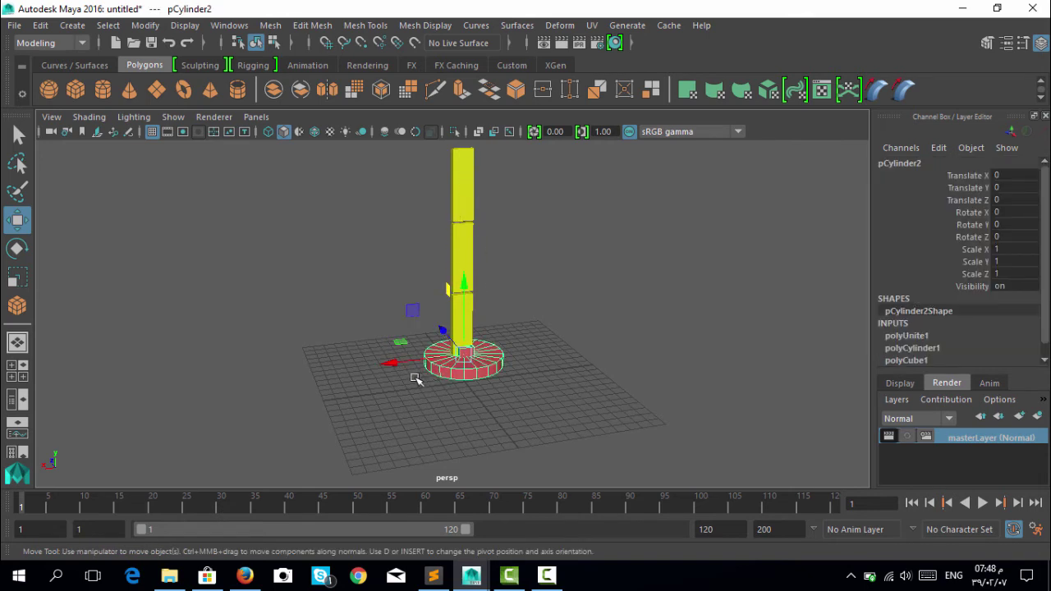
pyautogui.click(363, 420)
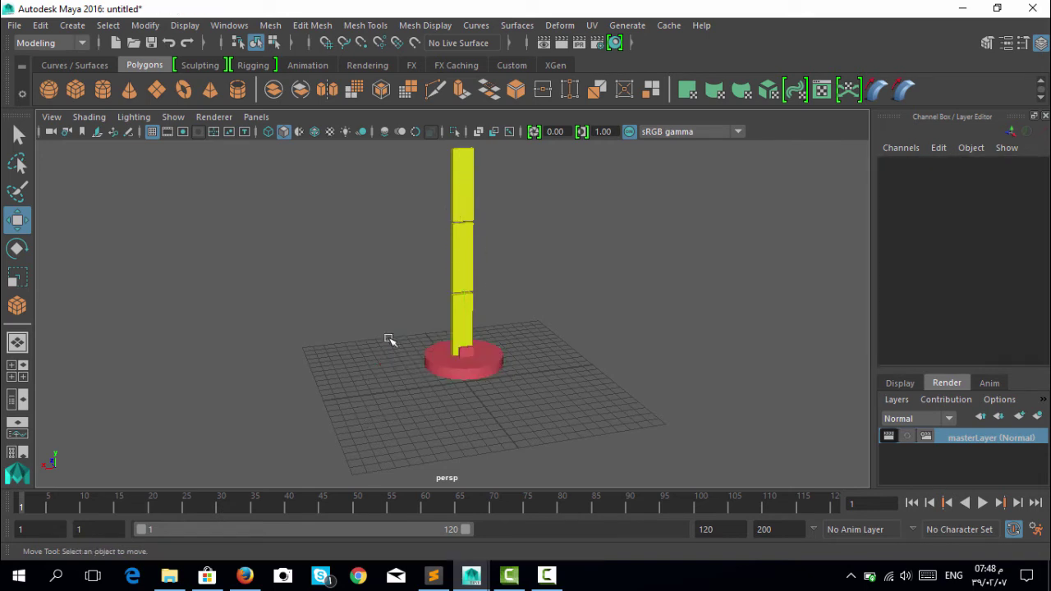
pyautogui.click(458, 170)
pyautogui.click(381, 397)
pyautogui.click(462, 185)
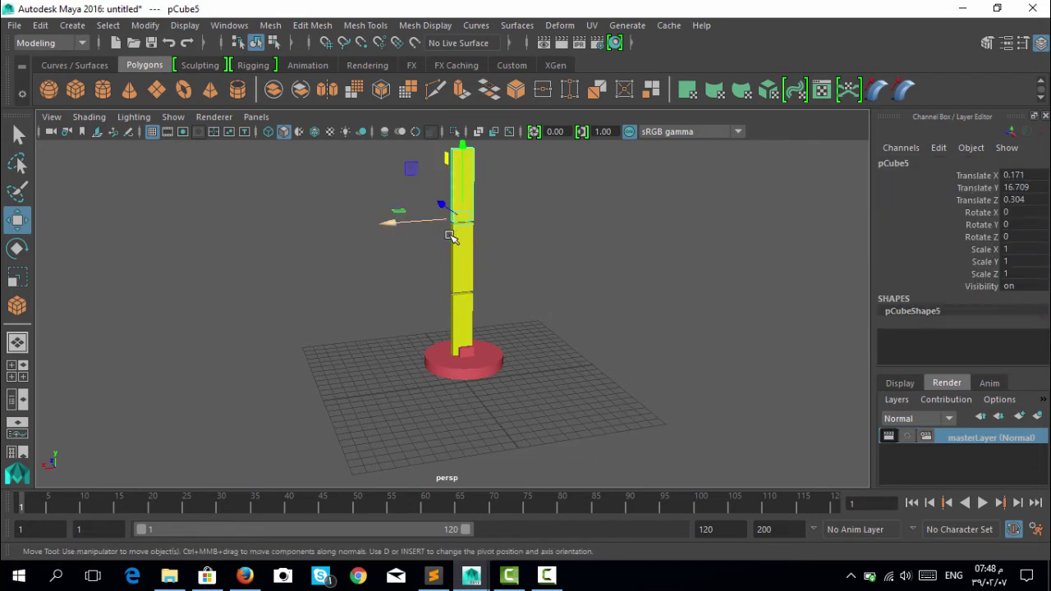
pyautogui.keyDown('shift'); pyautogui.click(458, 257); pyautogui.keyUp('shift')
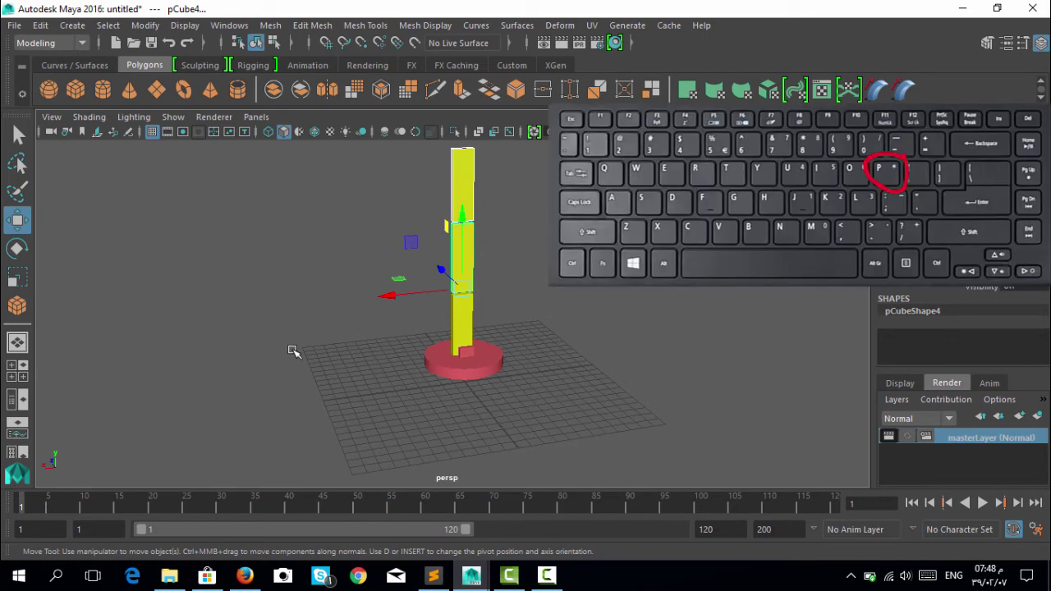
pyautogui.hotkey('shift', 'd')
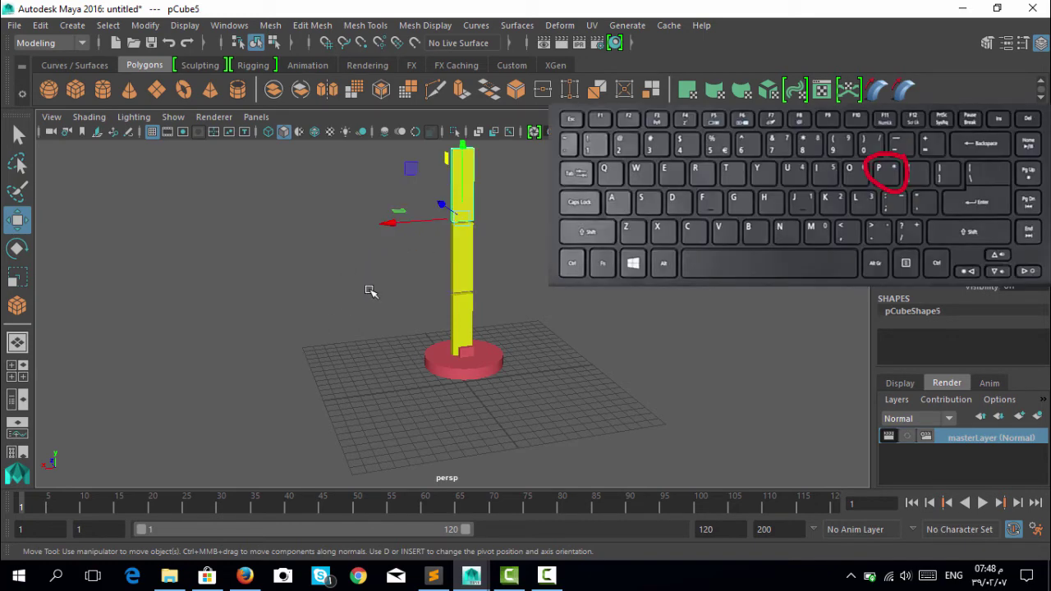
pyautogui.keyDown('shift'); pyautogui.click(460, 253); pyautogui.keyUp('shift')
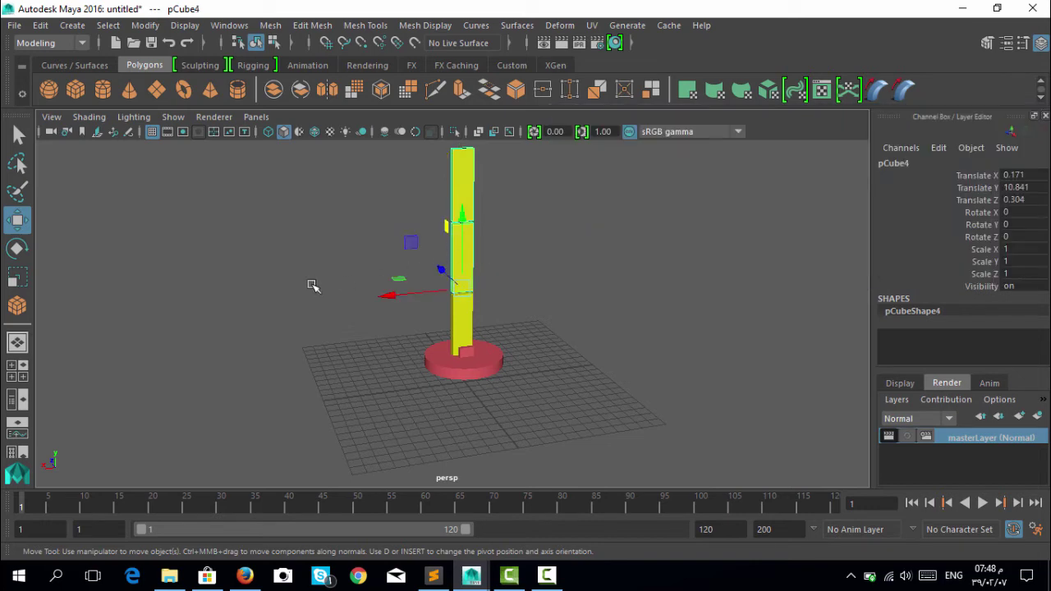
pyautogui.keyDown('shift'); pyautogui.click(464, 319); pyautogui.keyUp('shift')
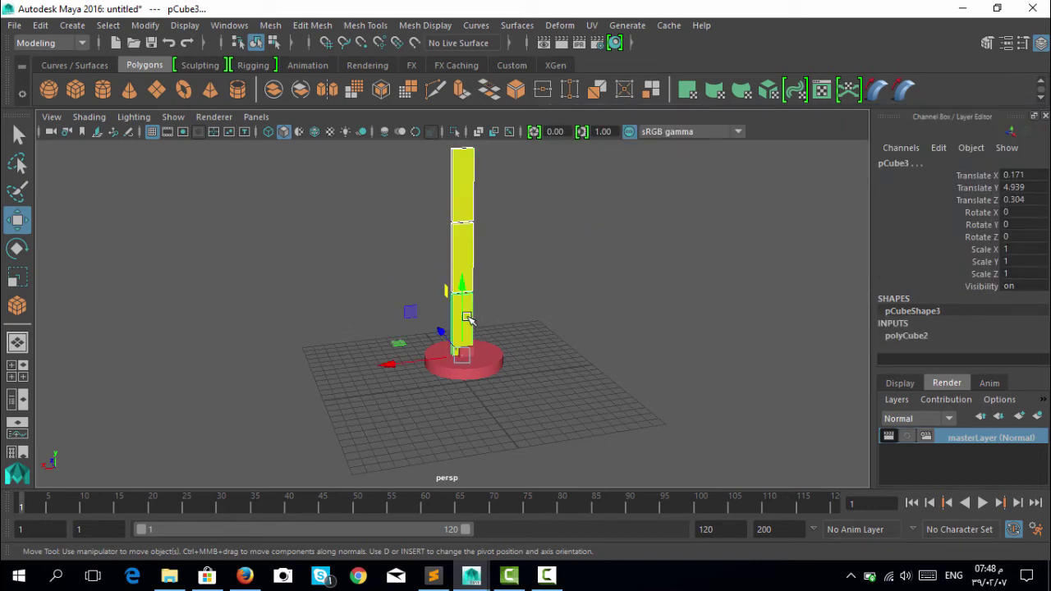
# - Parent pCube4 under pCube3, then parent the yellow column under the red base pCylinder2
pyautogui.press('p')
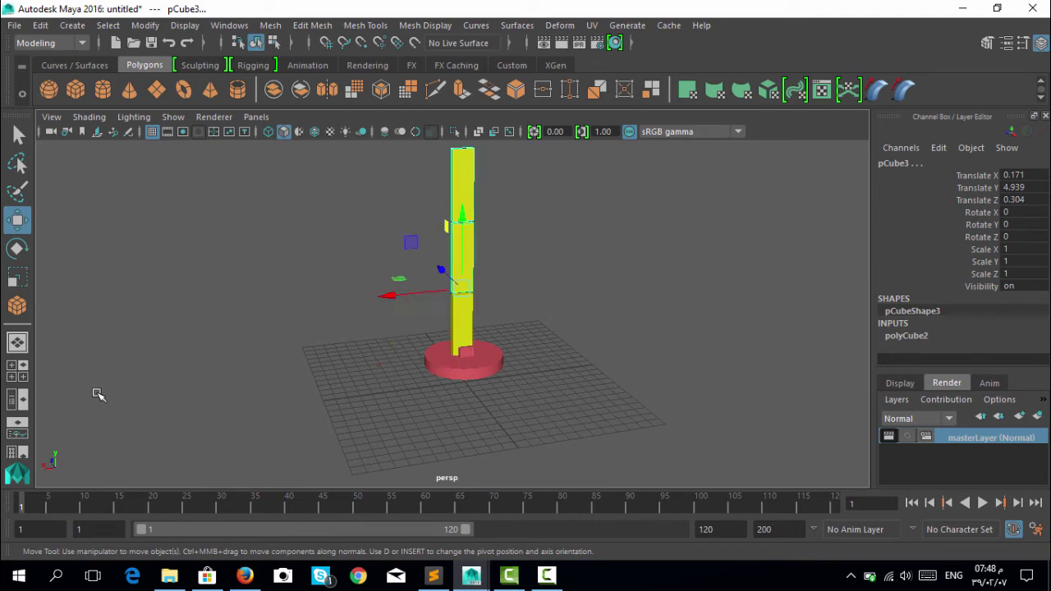
pyautogui.click(302, 351)
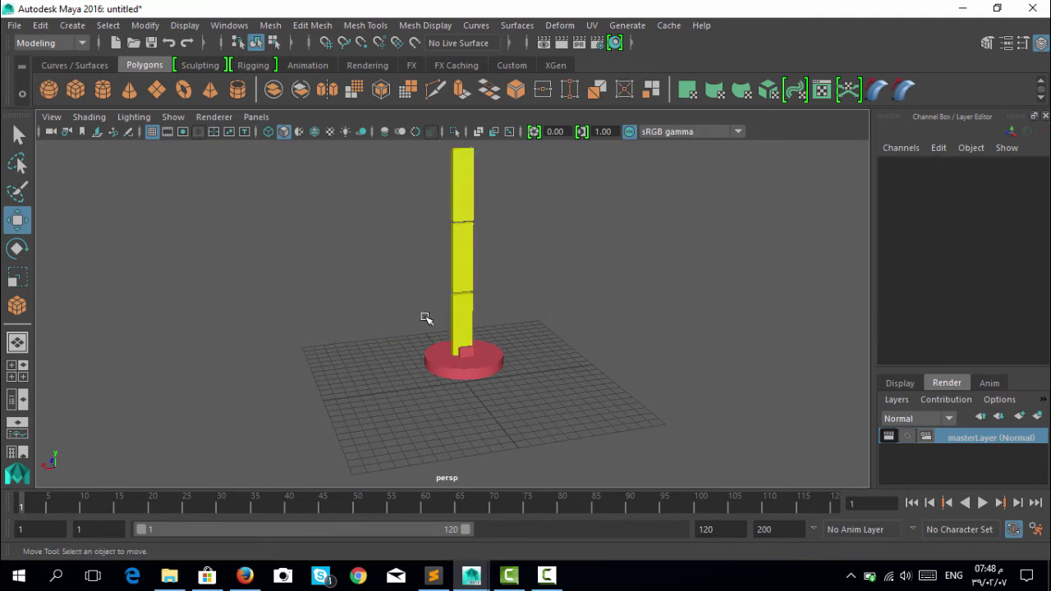
pyautogui.click(460, 328)
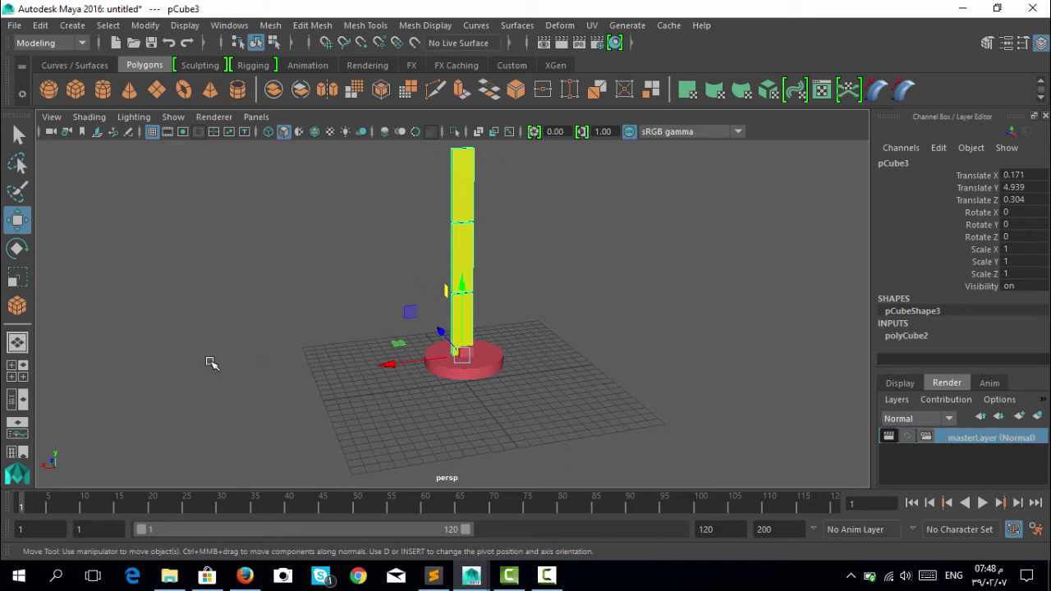
pyautogui.click(347, 363)
pyautogui.click(456, 330)
pyautogui.keyDown('shift'); pyautogui.click(452, 375); pyautogui.keyUp('shift')
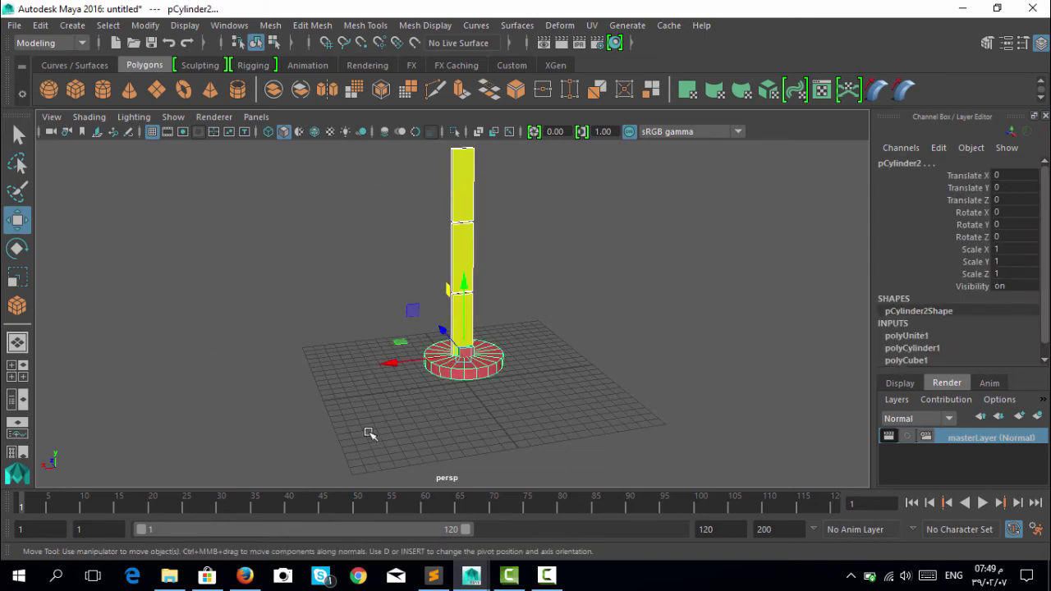
pyautogui.hotkey('ctrl', 'z')
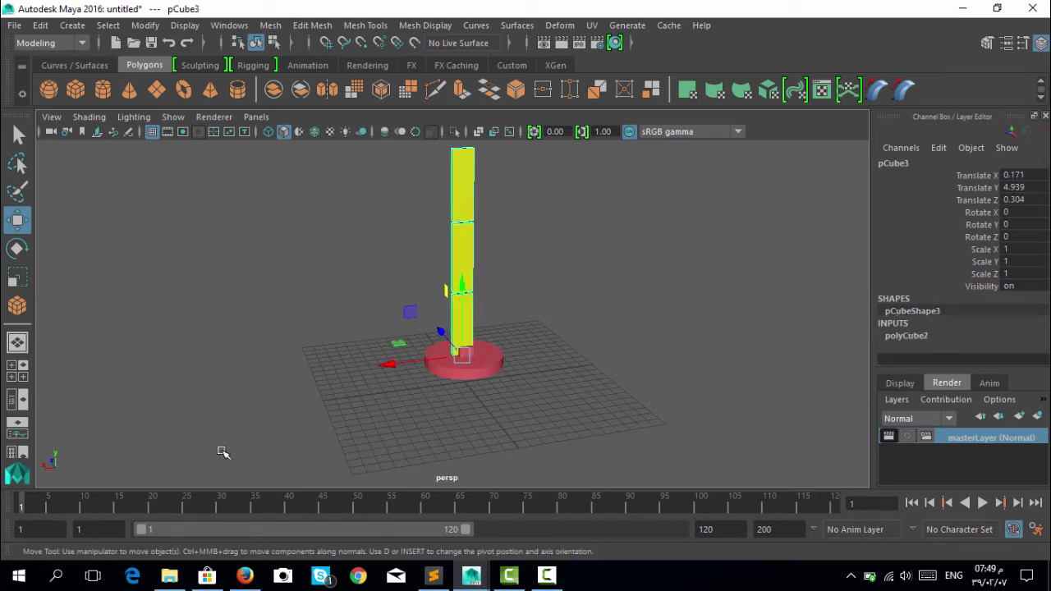
# - Select the red base pCylinder2 with the Rotate tool active
pyautogui.click(492, 421)
pyautogui.click(460, 375)
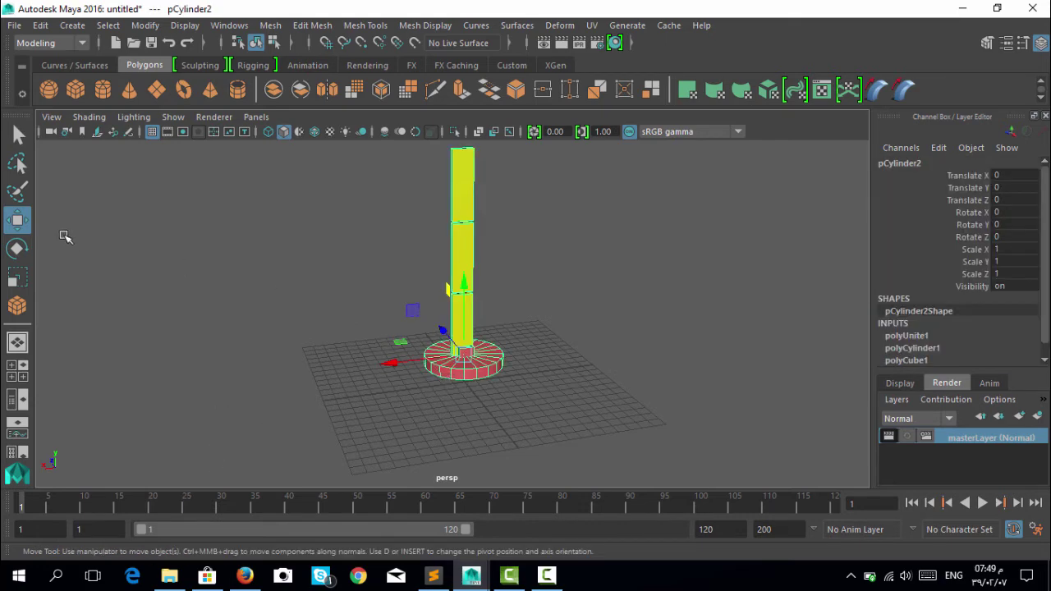
pyautogui.click(17, 248)
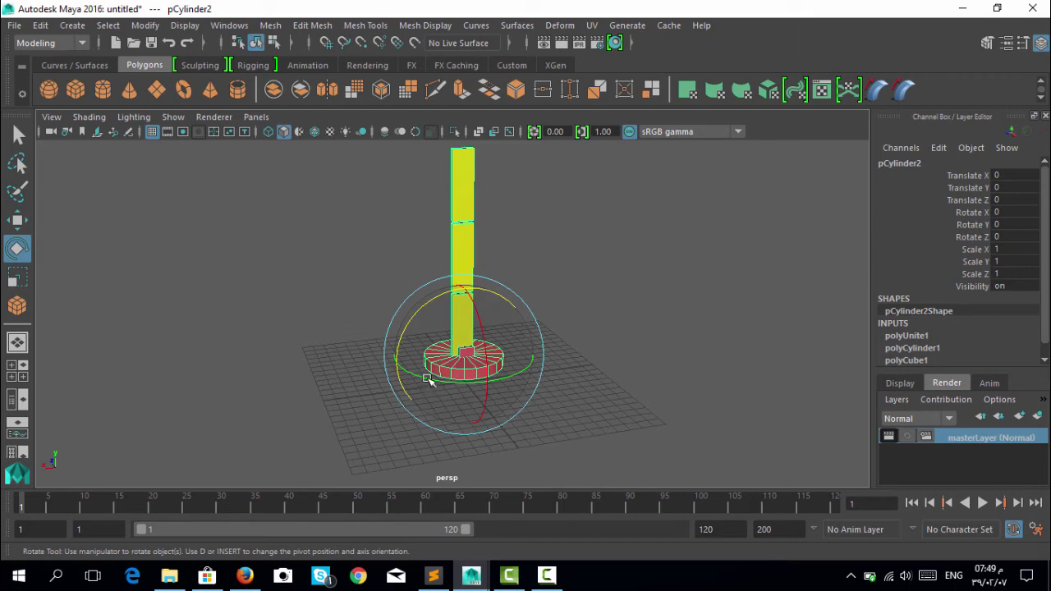
pyautogui.moveTo(417, 376); pyautogui.dragTo(457, 384)
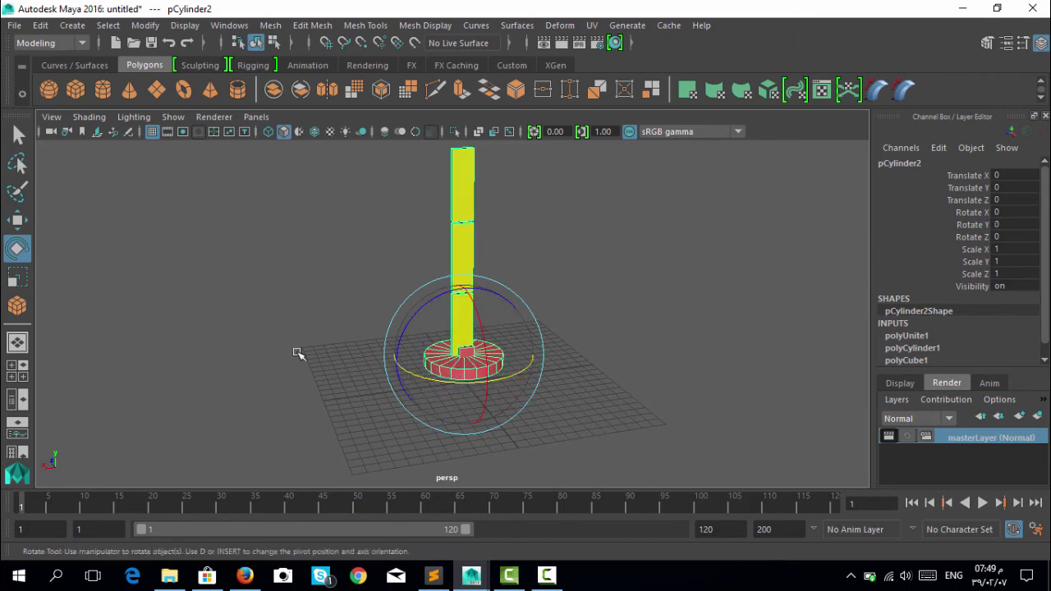
pyautogui.click(424, 305)
pyautogui.click(466, 257)
pyautogui.moveTo(450, 226); pyautogui.dragTo(389, 236)
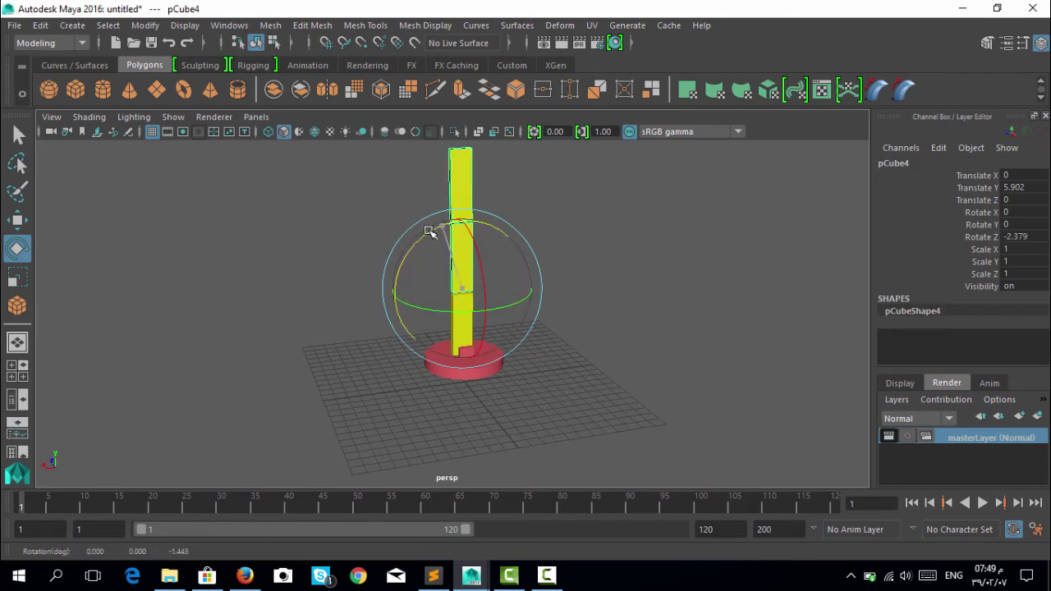
pyautogui.click(374, 215)
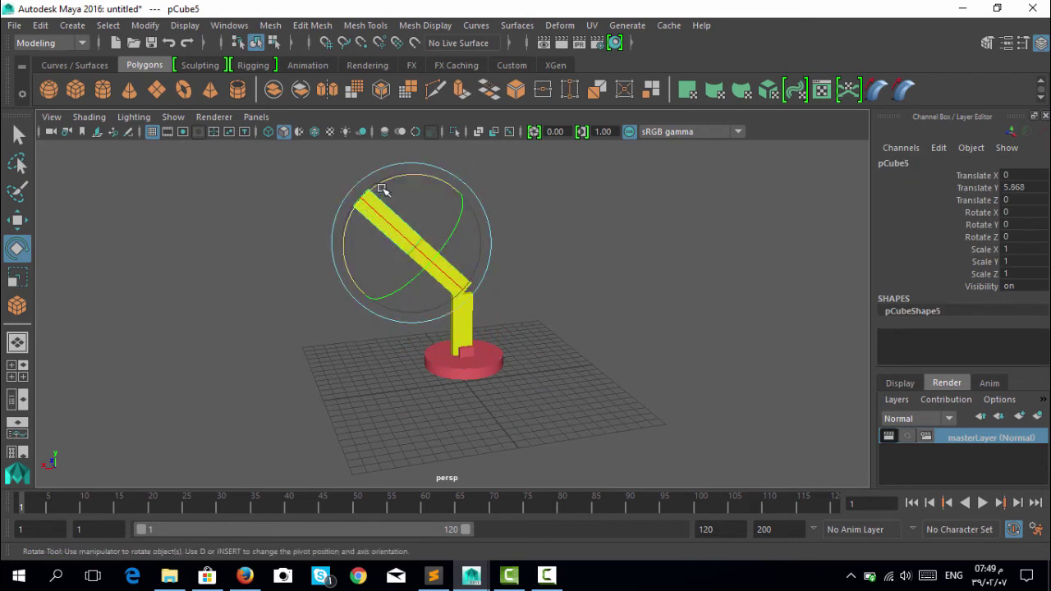
pyautogui.moveTo(387, 183)
pyautogui.mouseDown()
pyautogui.moveTo(348, 192)
pyautogui.moveTo(487, 323)
pyautogui.mouseUp()
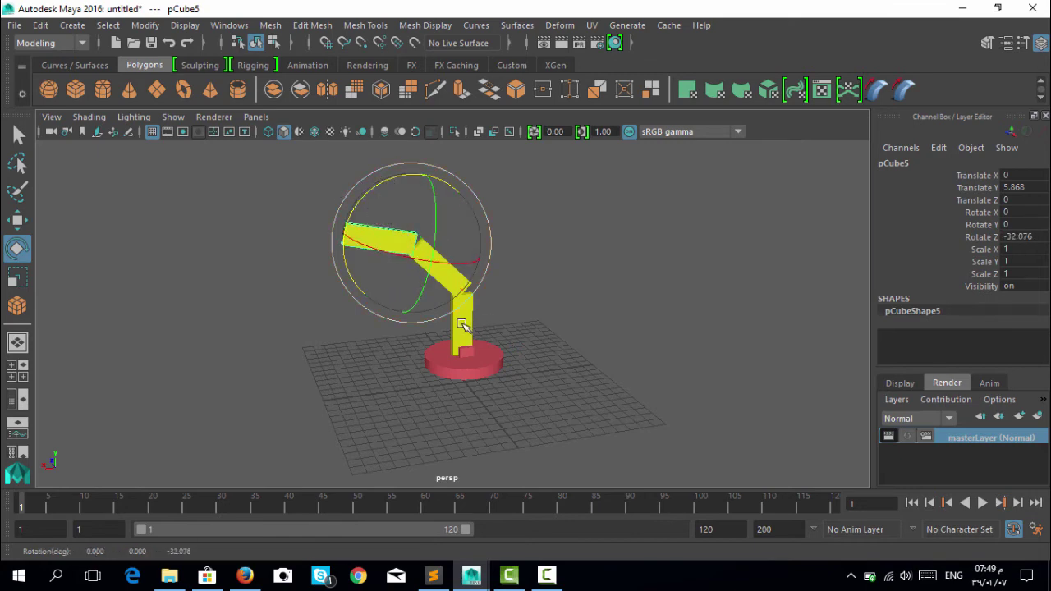
pyautogui.click(455, 343)
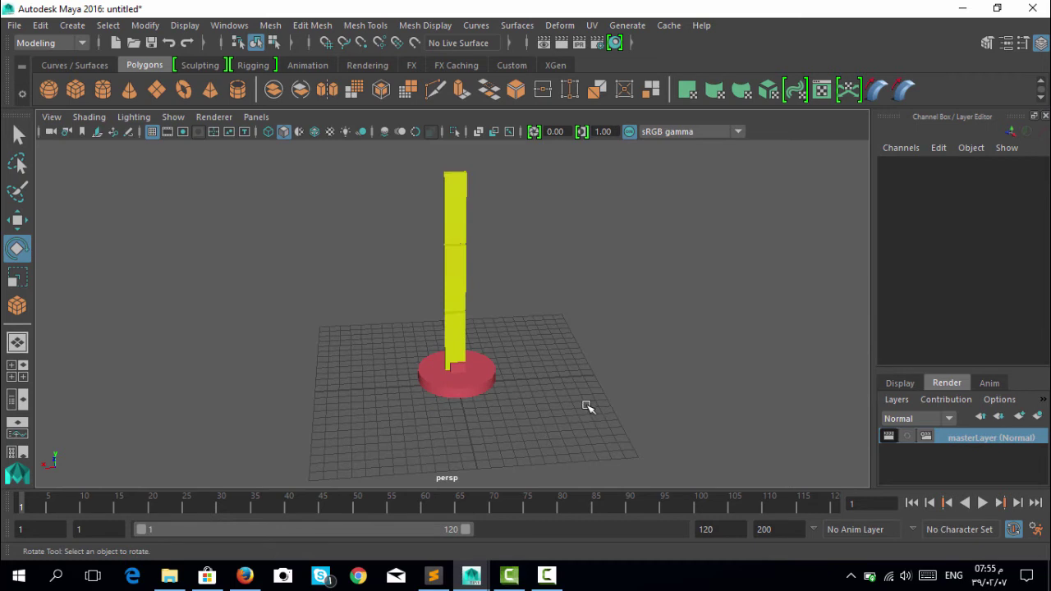
# - Test-spin the base around Y and trial-bend the bottom and middle yellow blocks
pyautogui.click(452, 393)
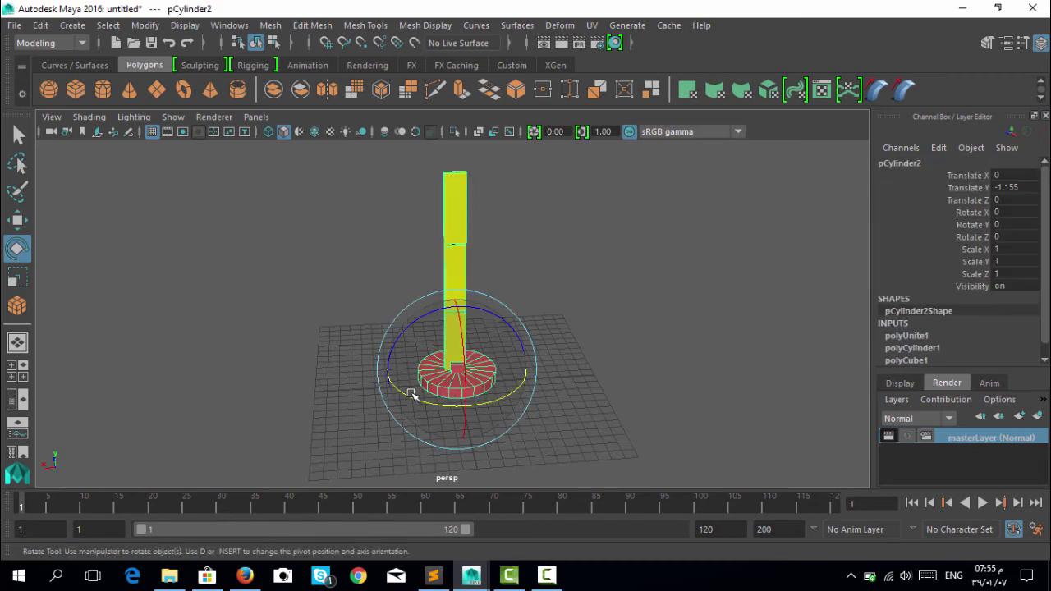
pyautogui.moveTo(408, 395)
pyautogui.mouseDown()
pyautogui.moveTo(438, 404)
pyautogui.moveTo(417, 395)
pyautogui.mouseUp()
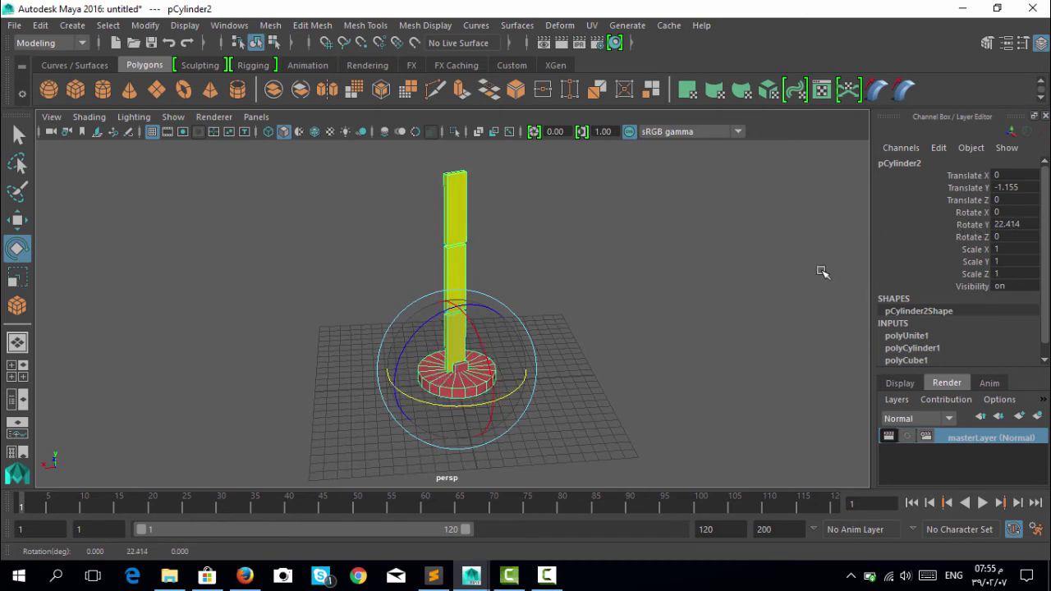
pyautogui.click(548, 400)
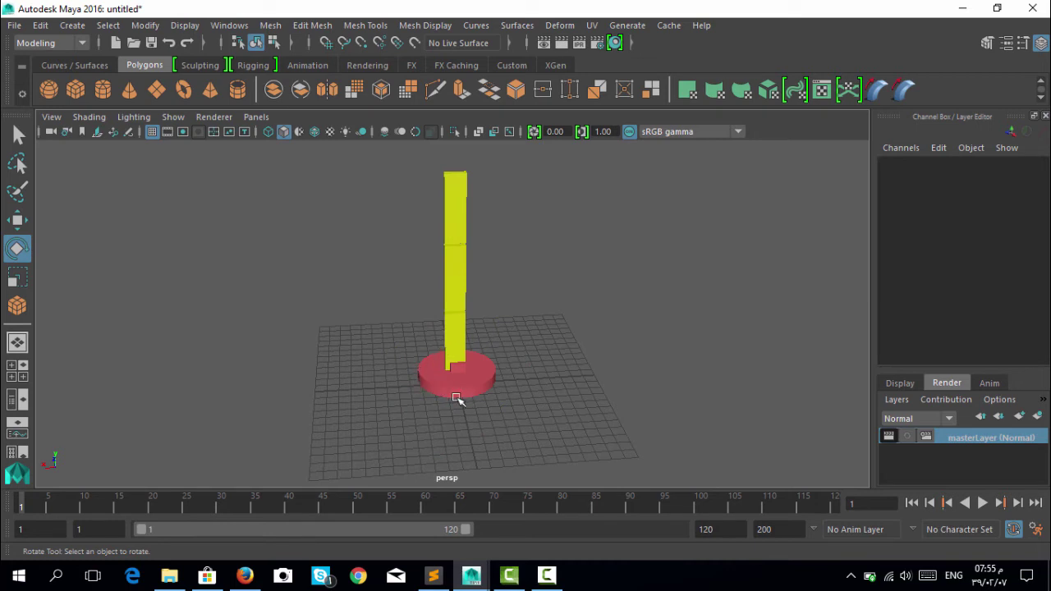
pyautogui.click(465, 334)
pyautogui.moveTo(433, 318); pyautogui.dragTo(376, 327)
pyautogui.hotkey('ctrl', 'd')
pyautogui.moveTo(364, 282)
pyautogui.mouseDown()
pyautogui.moveTo(349, 310)
pyautogui.moveTo(265, 297)
pyautogui.mouseUp()
pyautogui.hotkey('ctrl', 'd')
# - Undo all trial rotations so the tower is upright, and reselect the red base
pyautogui.hotkey('ctrl', 'z')
pyautogui.hotkey('ctrl', 'z')
pyautogui.hotkey('ctrl', 'z')
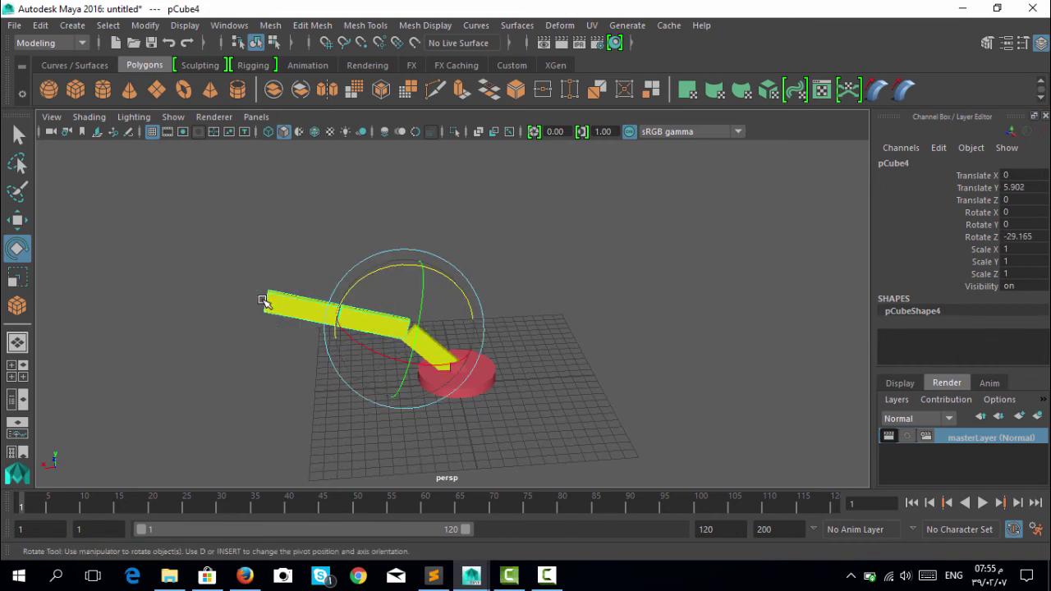
pyautogui.hotkey('ctrl', 'z')
pyautogui.hotkey('ctrl', 'z')
pyautogui.hotkey('ctrl', 'z')
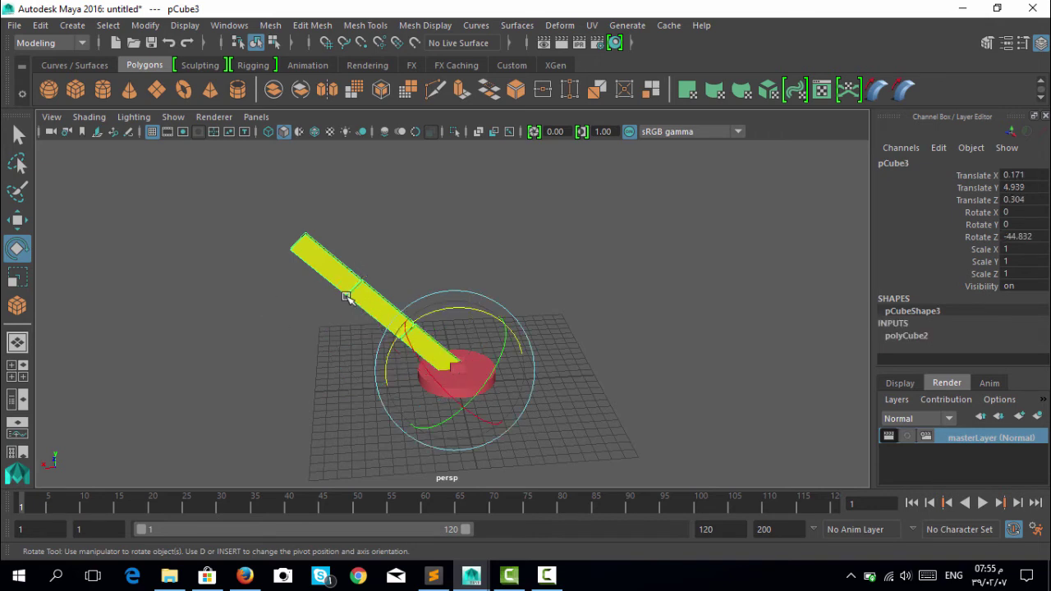
pyautogui.hotkey('shift', 'z')
pyautogui.moveTo(313, 231); pyautogui.dragTo(282, 255)
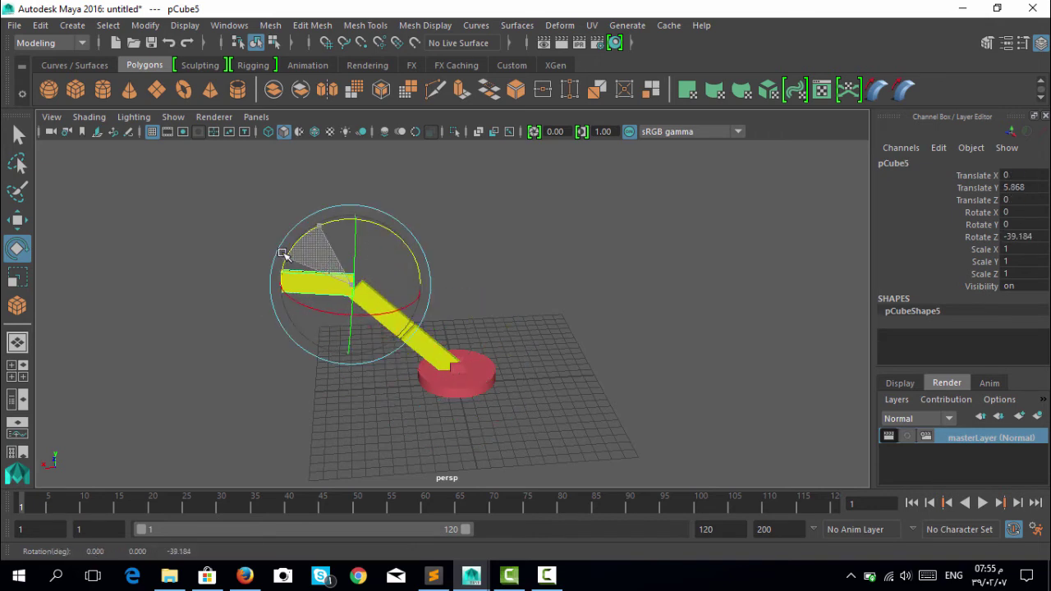
pyautogui.hotkey('ctrl', 'z')
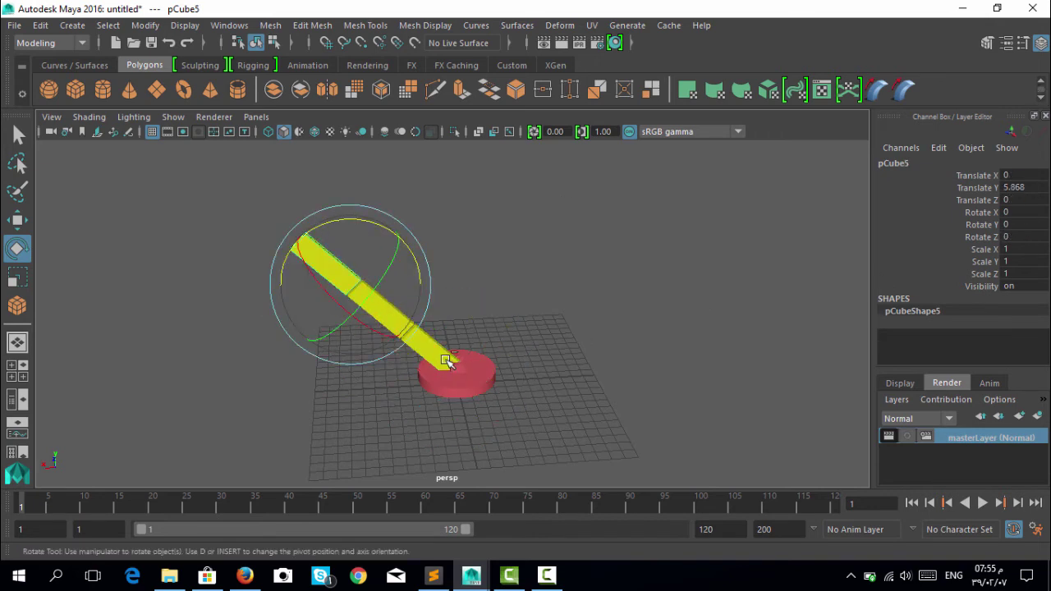
pyautogui.hotkey('ctrl', 'z')
pyautogui.hotkey('ctrl', 'z')
pyautogui.hotkey('ctrl', 'z')
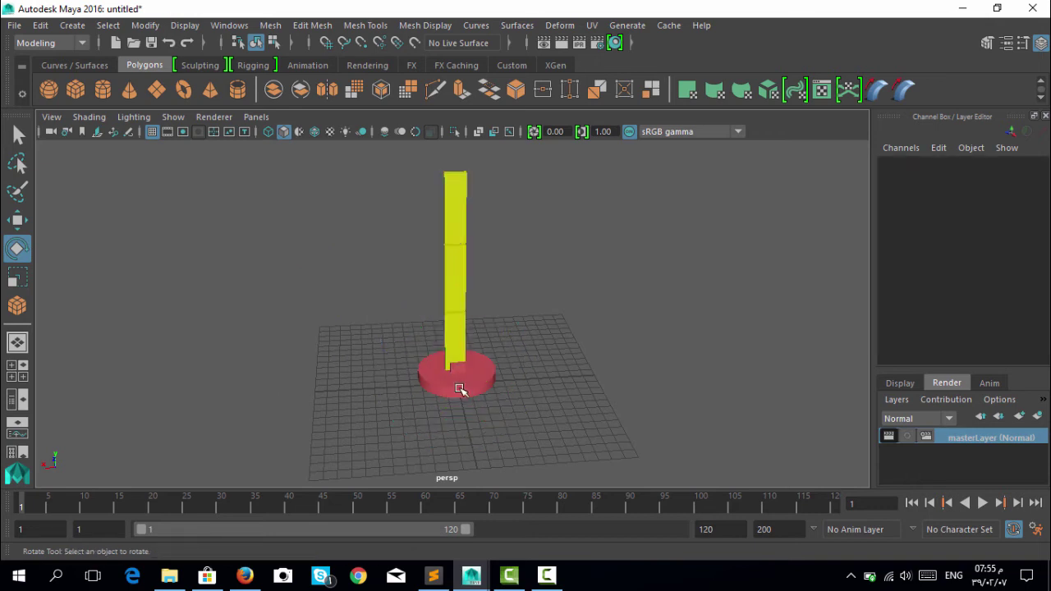
pyautogui.click(459, 390)
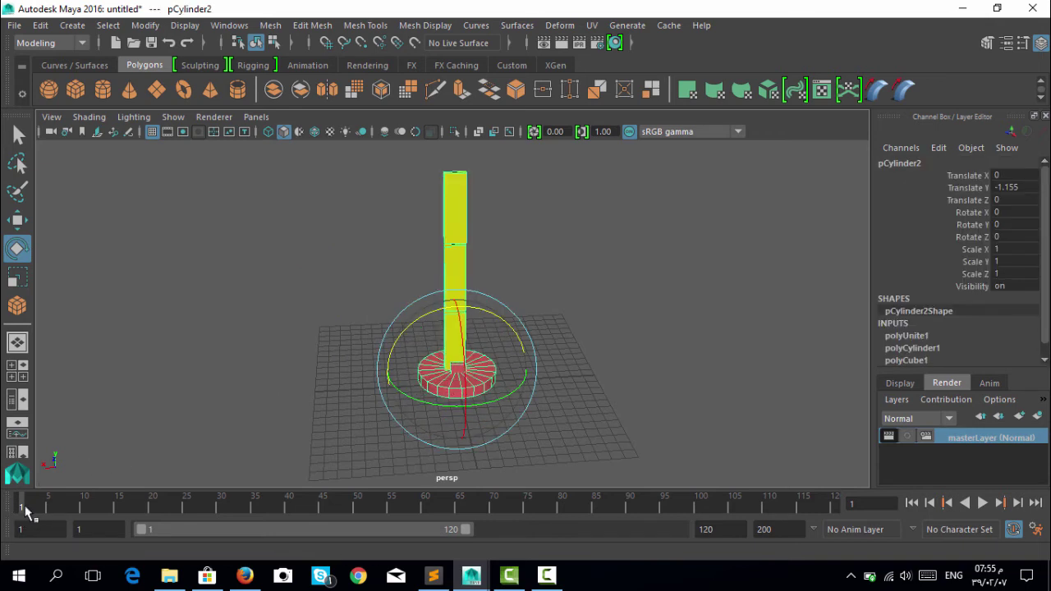
# - Key the red base pCylinder2's Rotate Y at frame 1
pyautogui.moveTo(23, 512); pyautogui.dragTo(31, 513)
pyautogui.moveTo(421, 401)
pyautogui.mouseDown()
pyautogui.moveTo(446, 392)
pyautogui.moveTo(532, 400)
pyautogui.mouseUp()
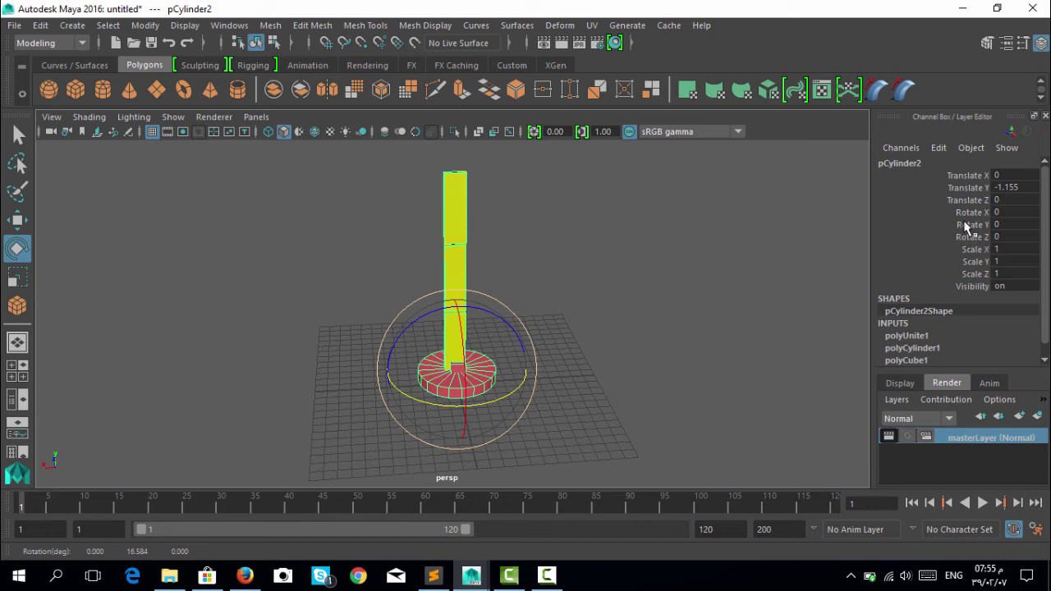
pyautogui.rightClick(986, 228)
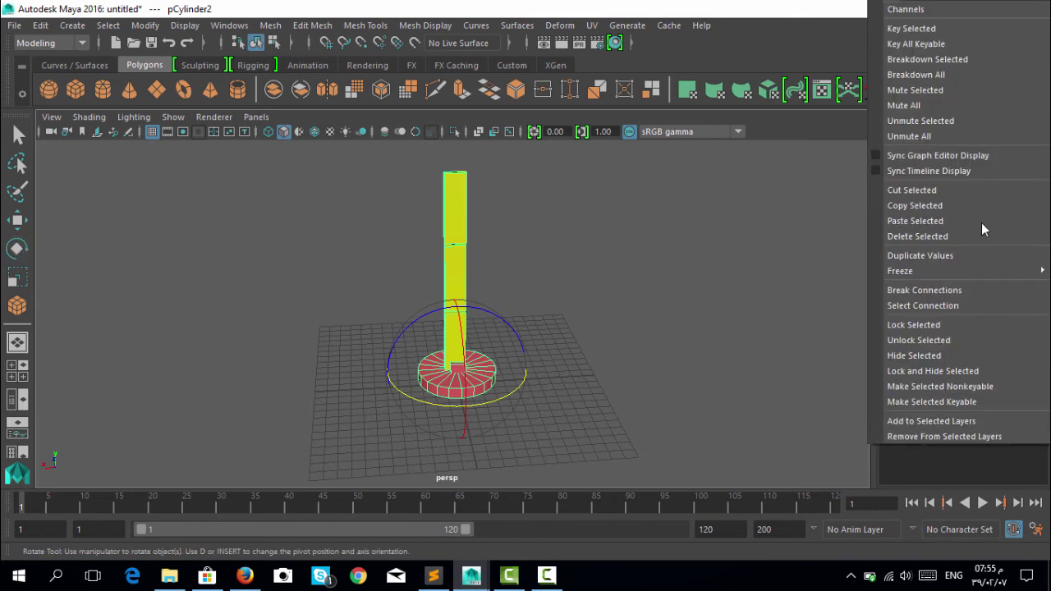
pyautogui.click(915, 30)
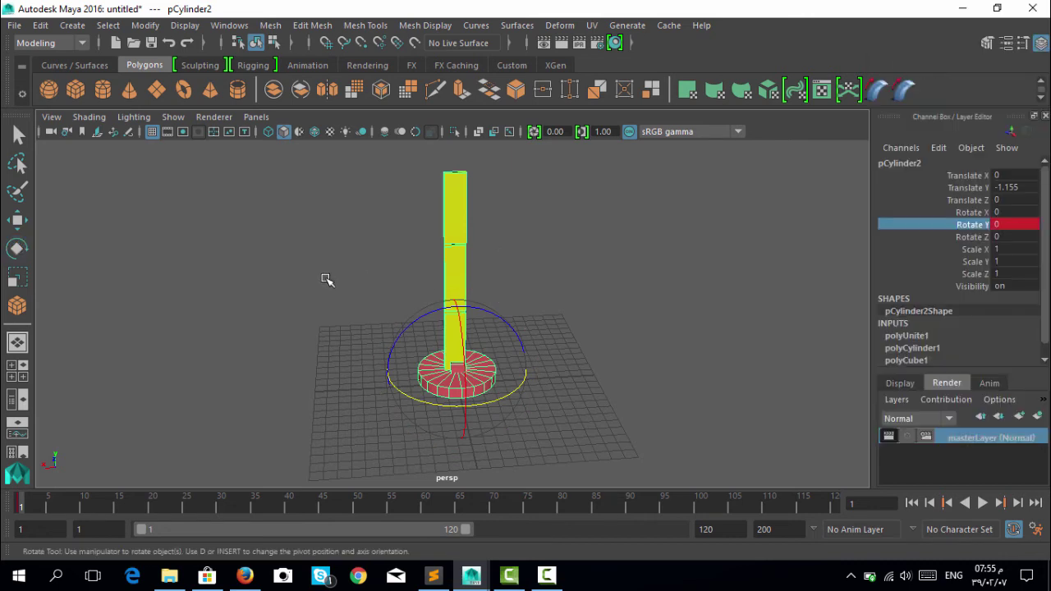
# - Key the top block pCube5's Rotate Z at frame 1
pyautogui.click(271, 362)
pyautogui.moveTo(417, 179); pyautogui.dragTo(506, 327)
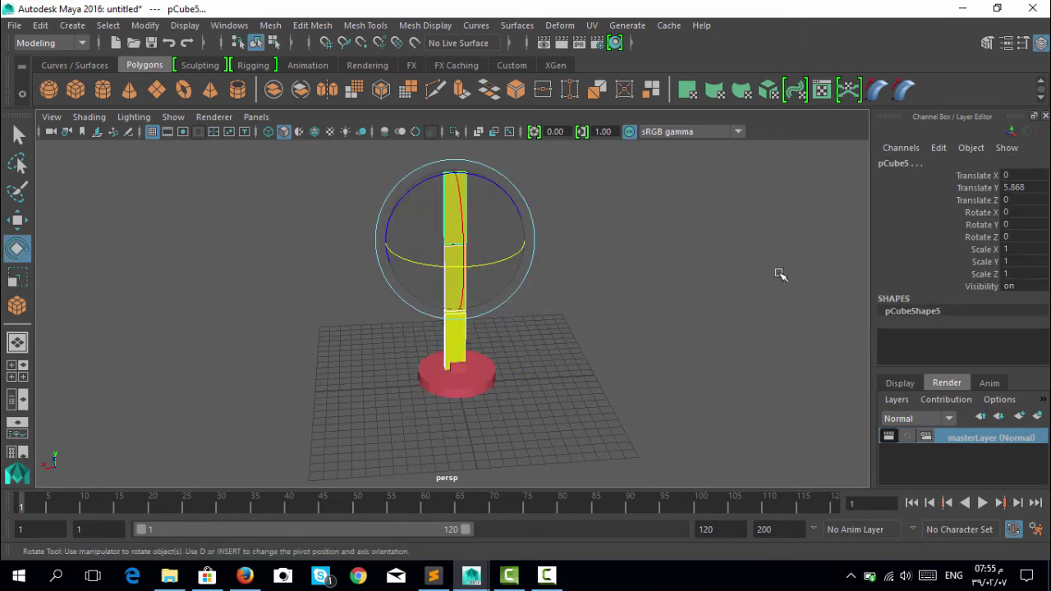
pyautogui.click(986, 236)
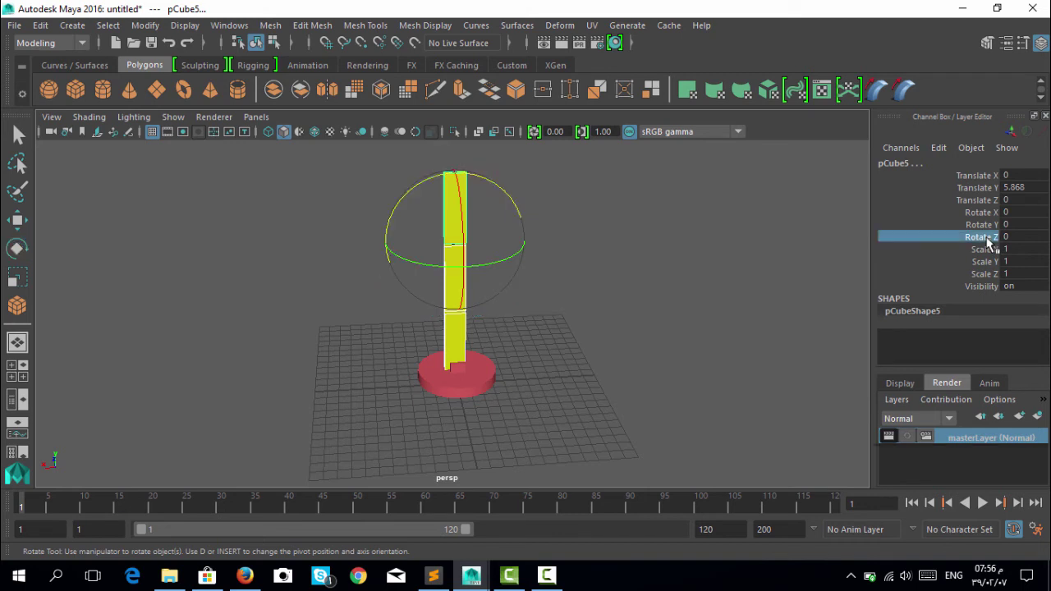
pyautogui.rightClick(986, 236)
pyautogui.click(907, 32)
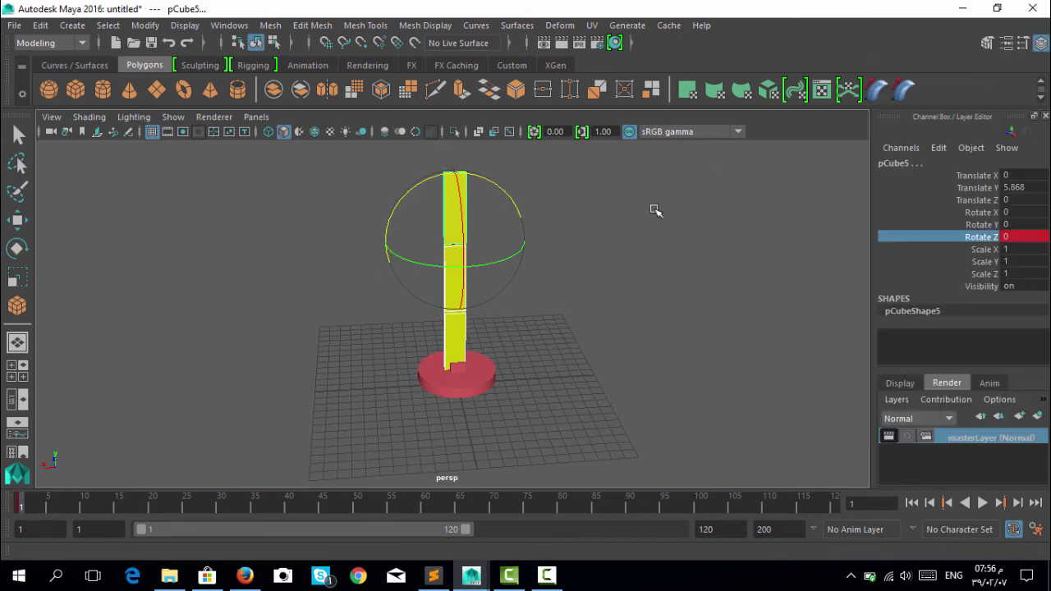
pyautogui.click(341, 359)
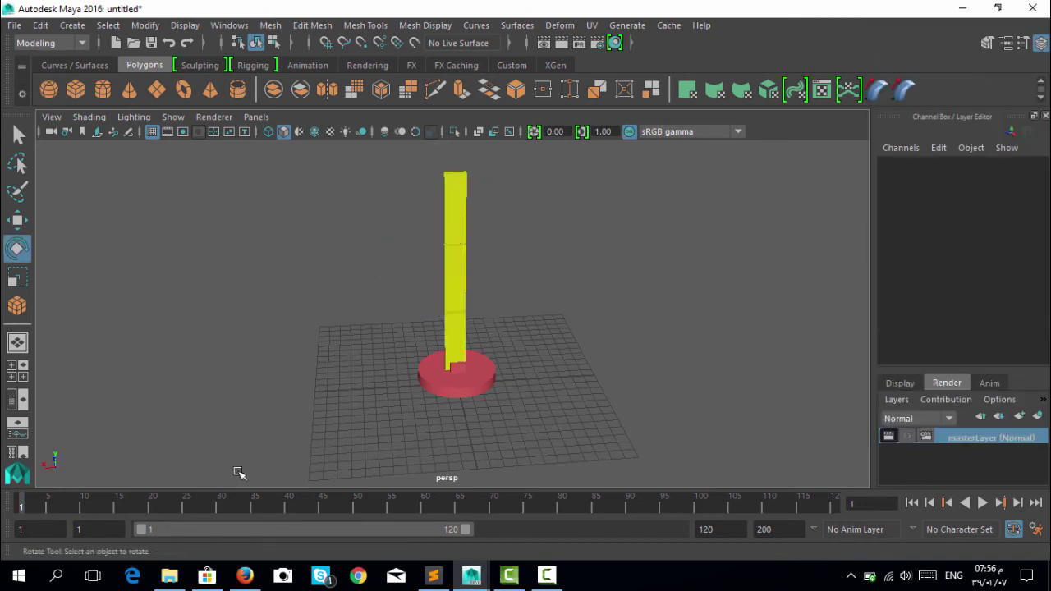
pyautogui.click(465, 394)
pyautogui.moveTo(384, 216); pyautogui.dragTo(575, 296)
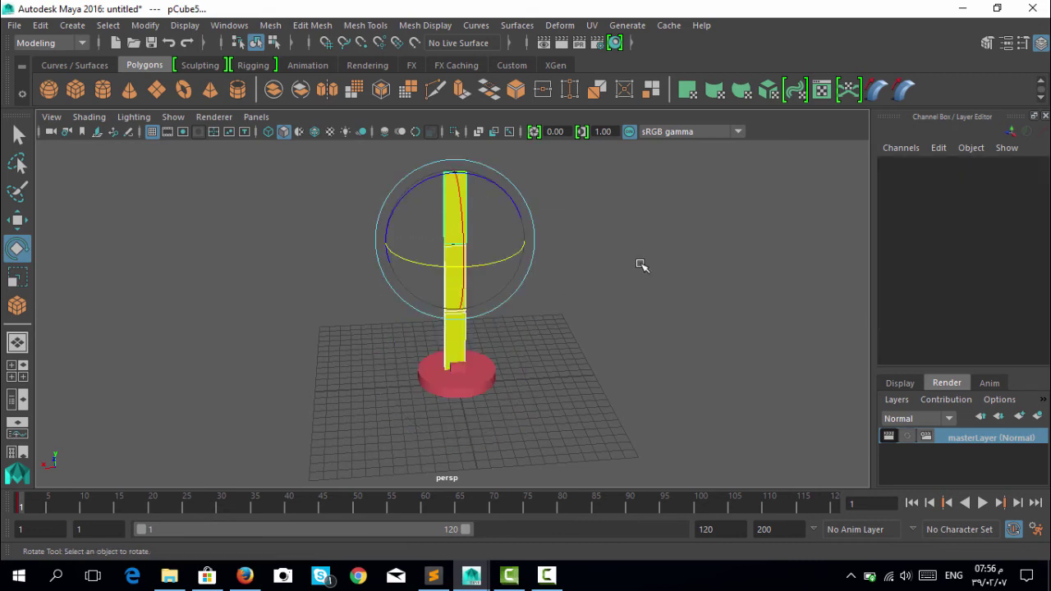
pyautogui.click(641, 265)
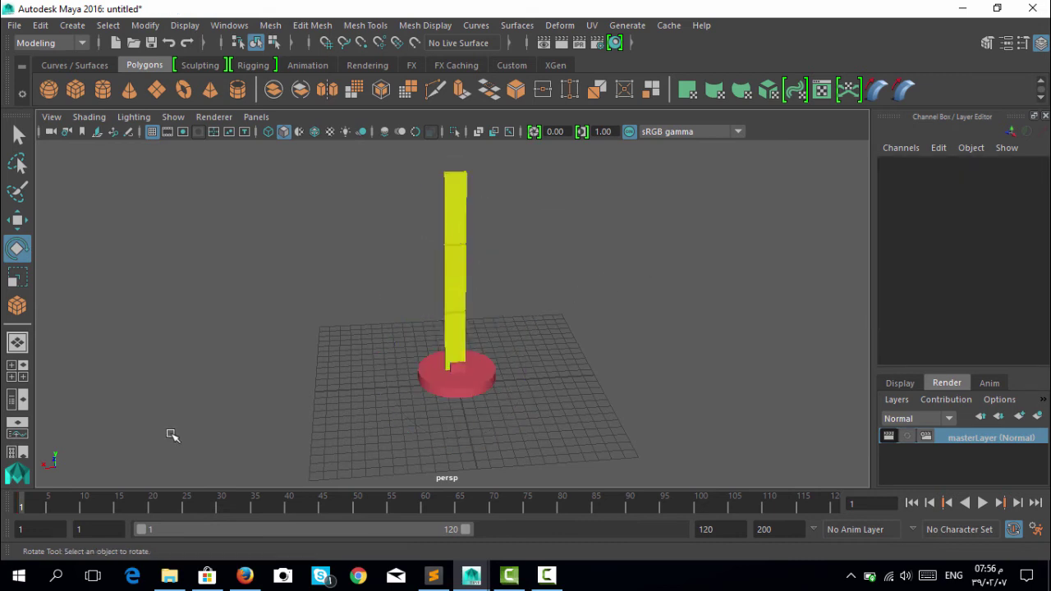
# - At frame 25 with Auto Keyframe on, rotate pCylinder2 to Rotate Y 46.044
pyautogui.click(187, 508)
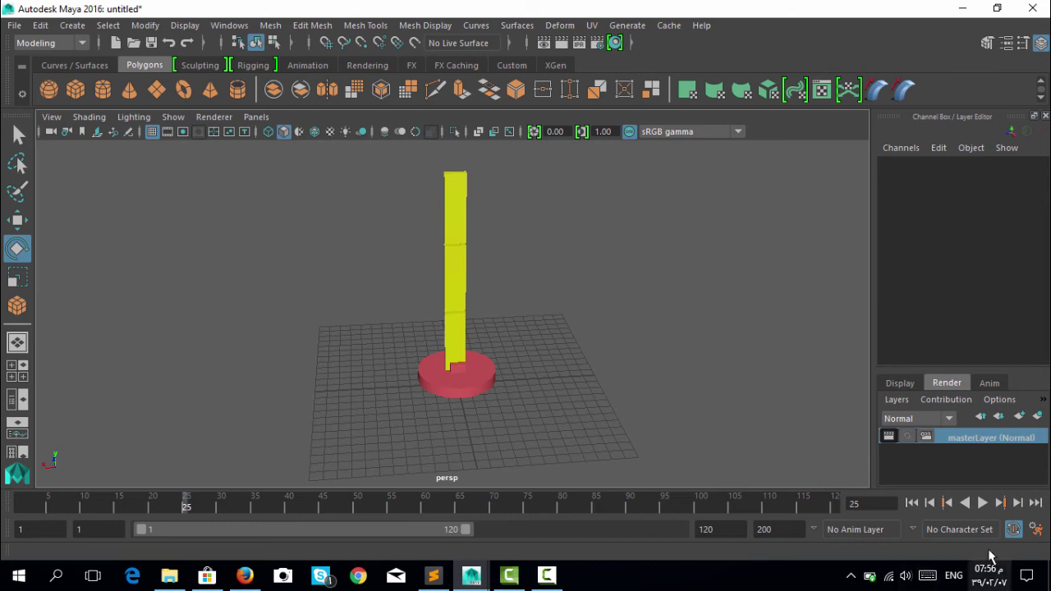
pyautogui.click(1014, 530)
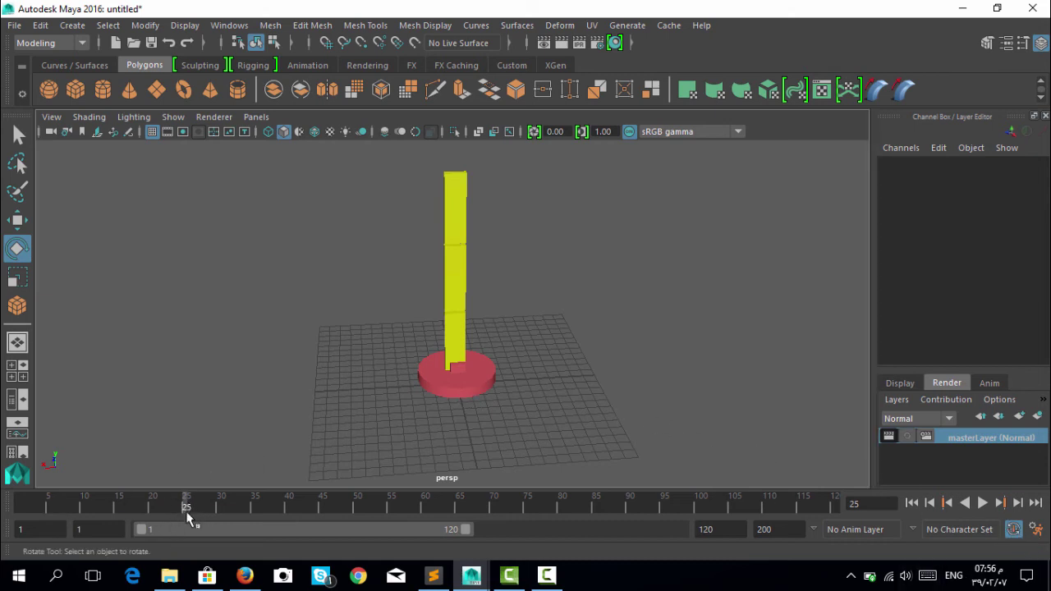
pyautogui.click(439, 392)
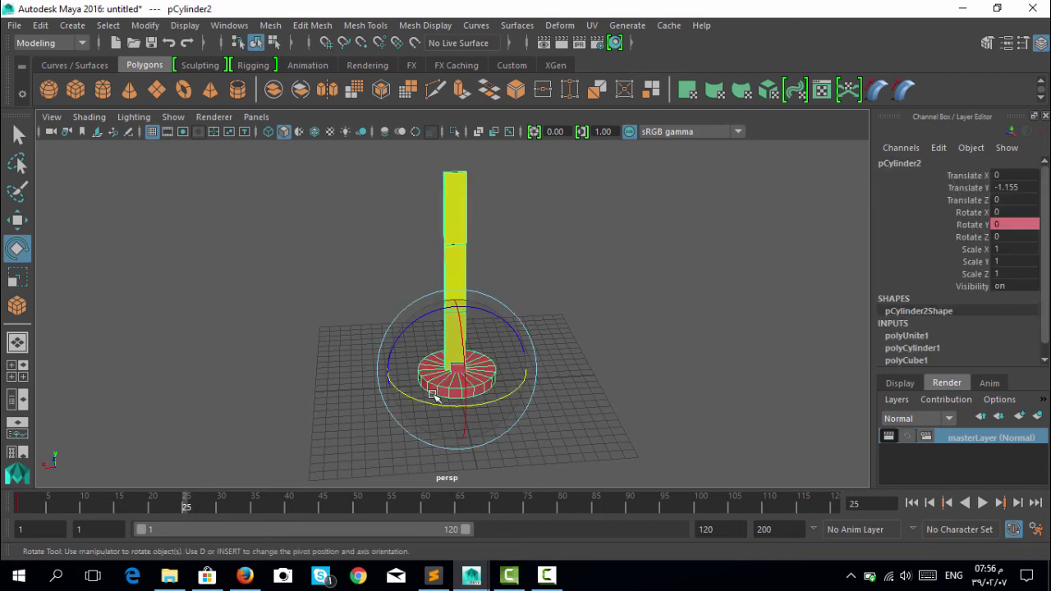
pyautogui.moveTo(388, 395); pyautogui.dragTo(442, 409)
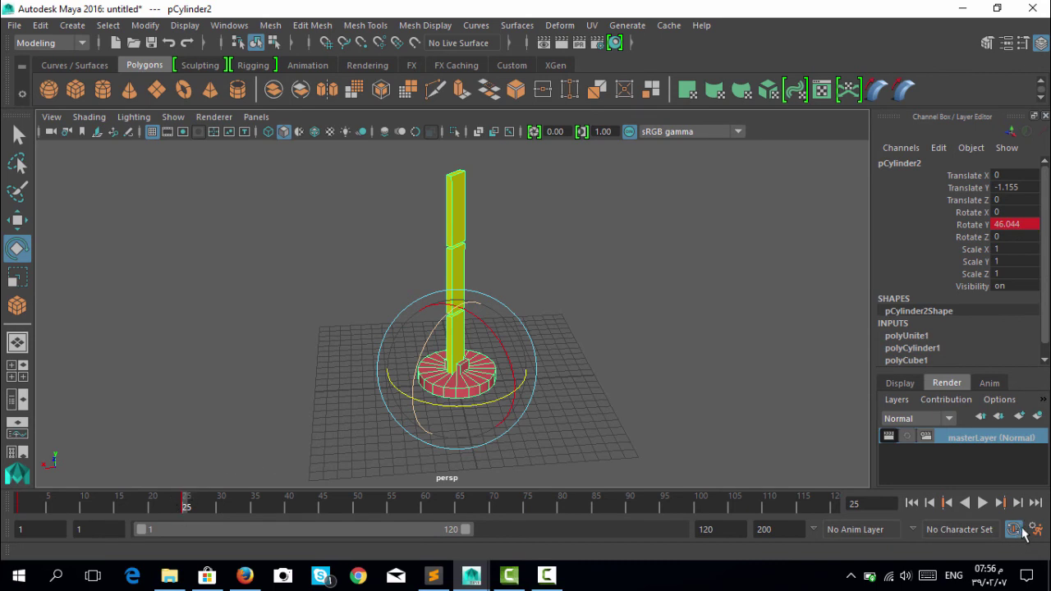
pyautogui.click(616, 434)
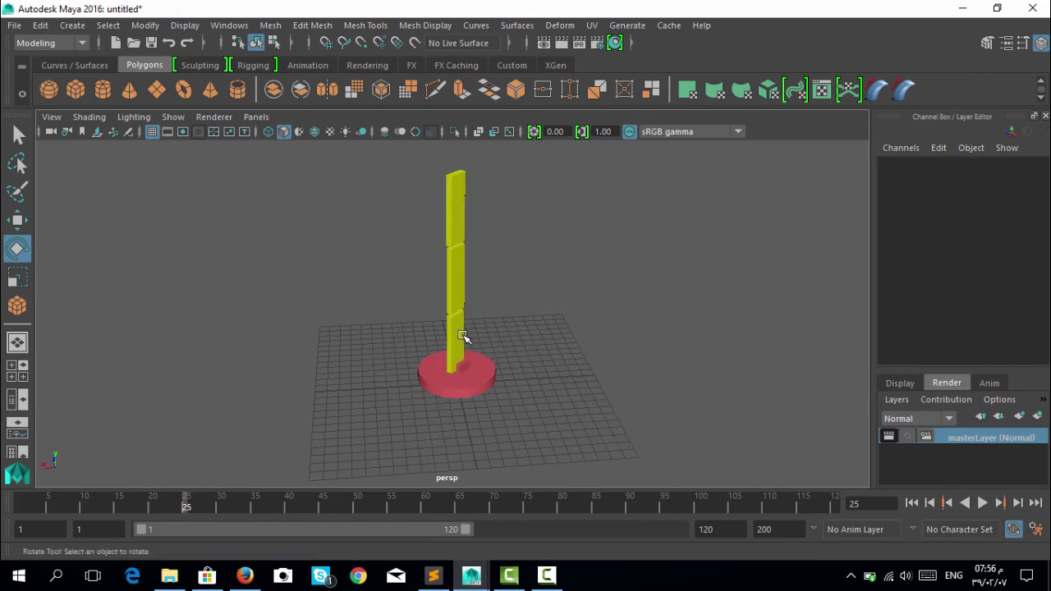
# - Rotate the bottom, middle and top blocks to Rotate Z -34.976, -45.217 and -54.318
pyautogui.click(460, 336)
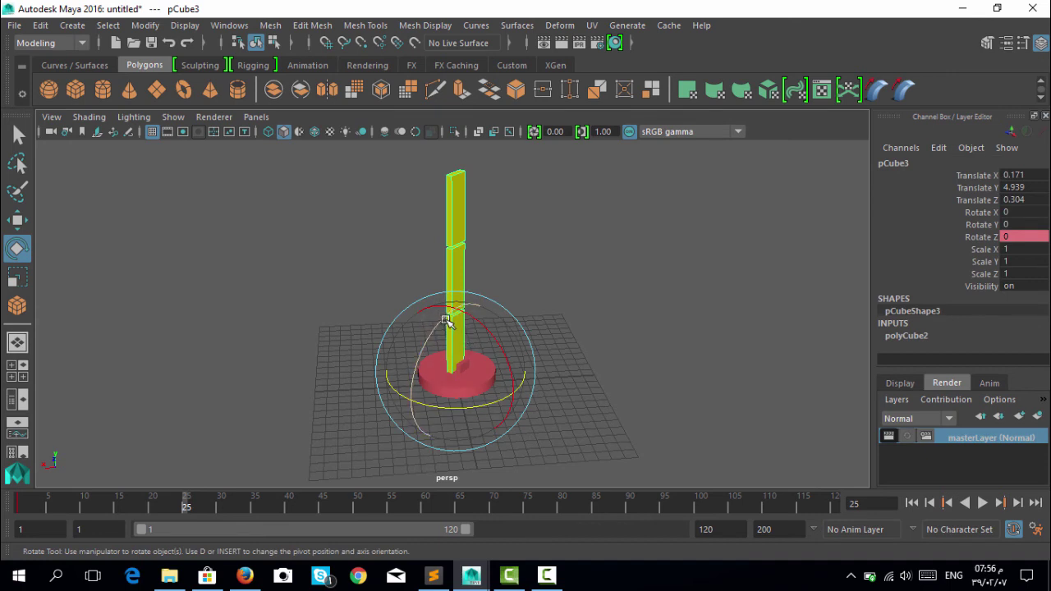
pyautogui.moveTo(443, 322); pyautogui.dragTo(424, 357)
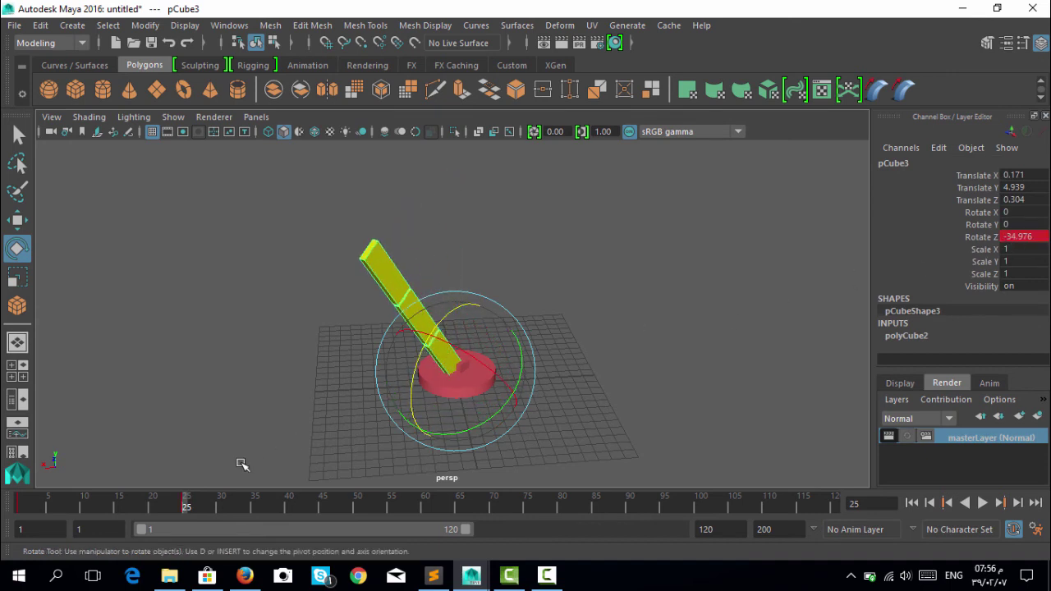
pyautogui.click(329, 297)
pyautogui.click(418, 320)
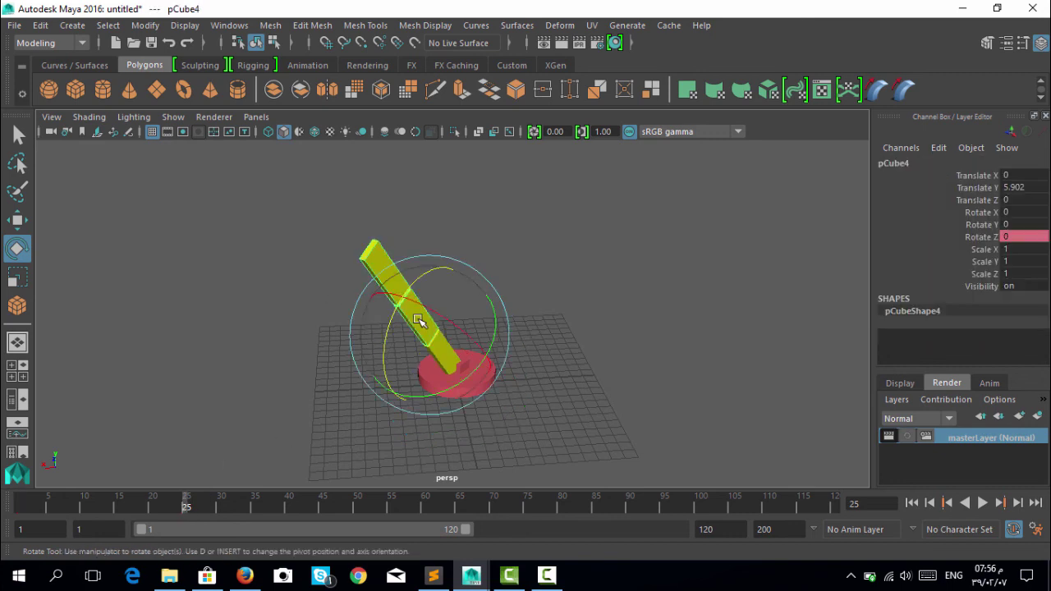
pyautogui.moveTo(419, 282); pyautogui.dragTo(302, 385)
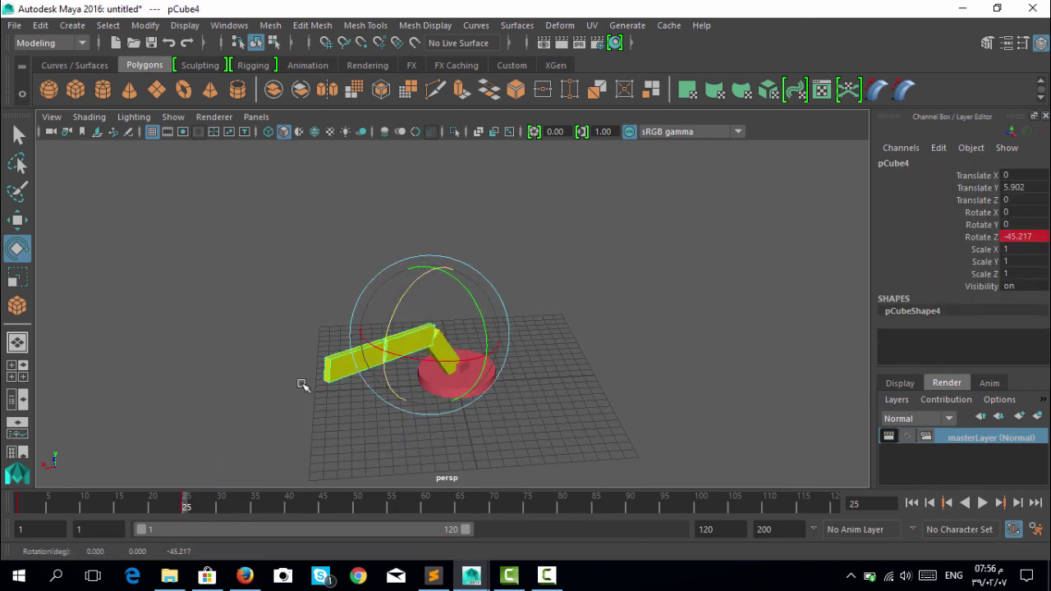
pyautogui.click(328, 372)
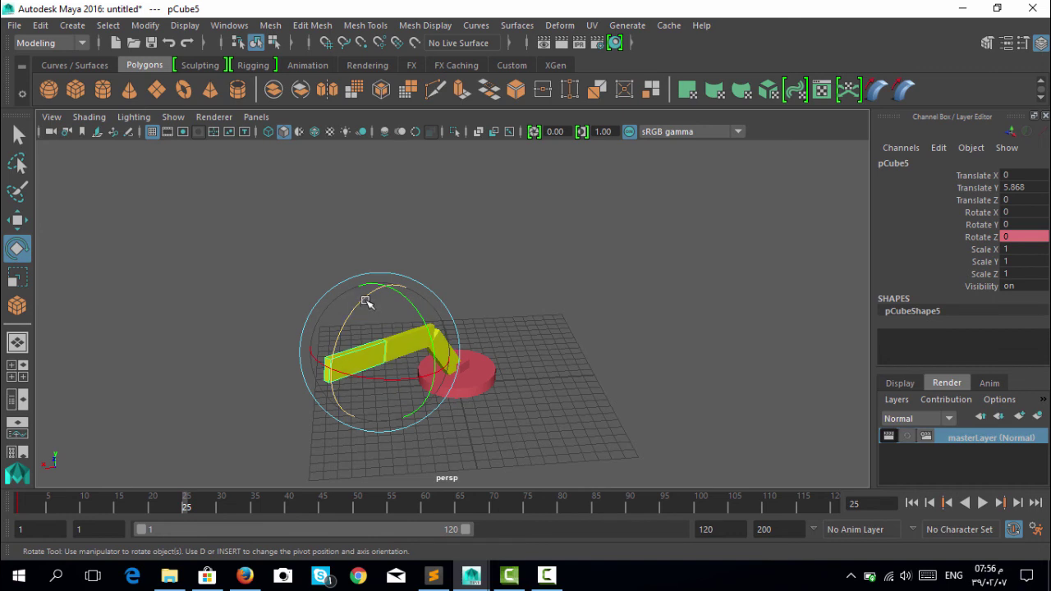
pyautogui.moveTo(366, 302); pyautogui.dragTo(369, 317)
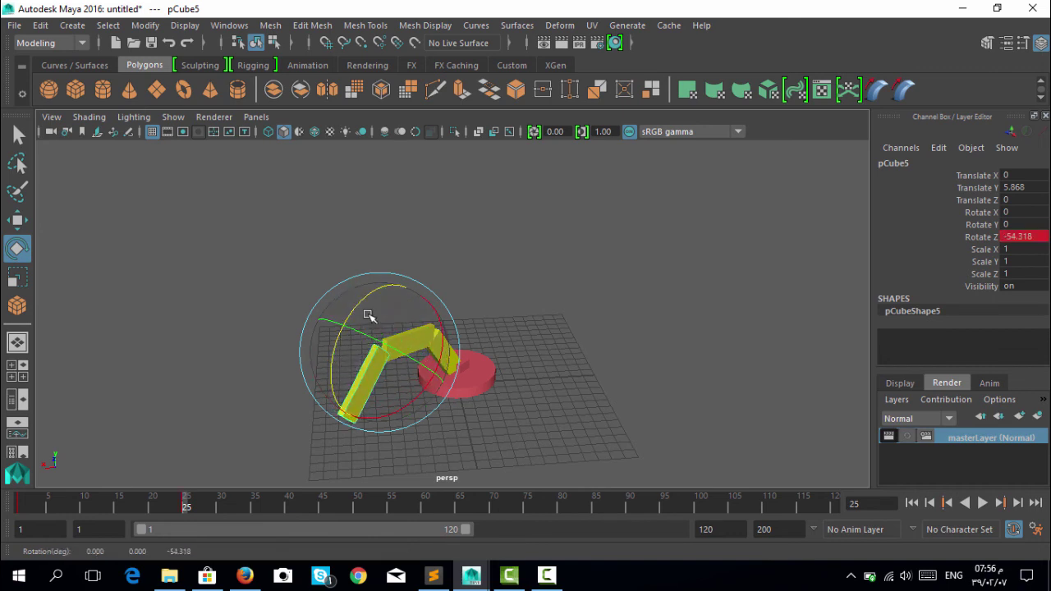
# - Play back the frame 1–25 tower animation and stop it at frame 21
pyautogui.hotkey('alt', 'v')
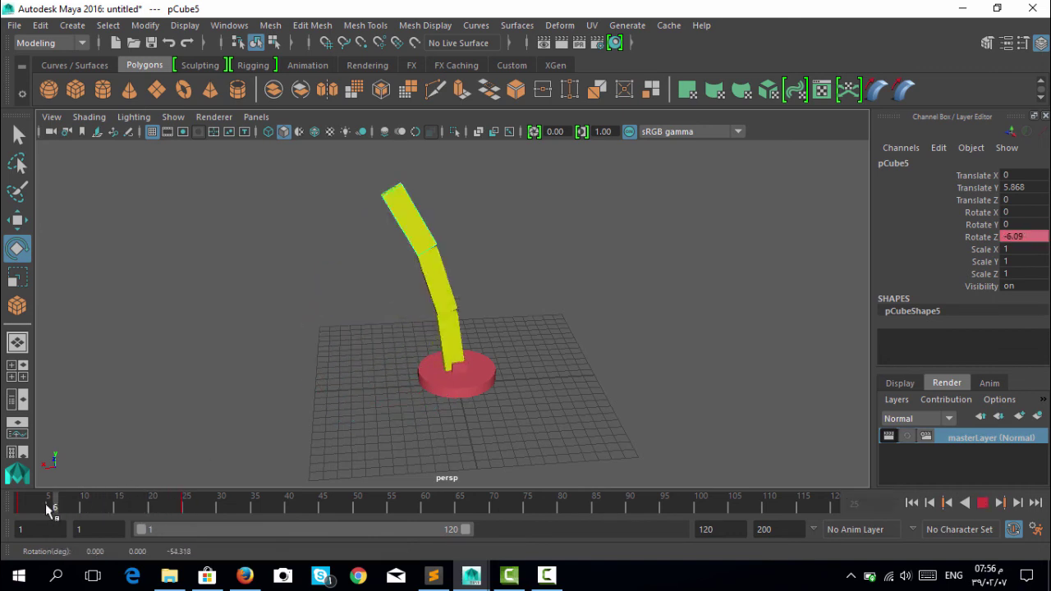
pyautogui.hotkey('alt', 'v')
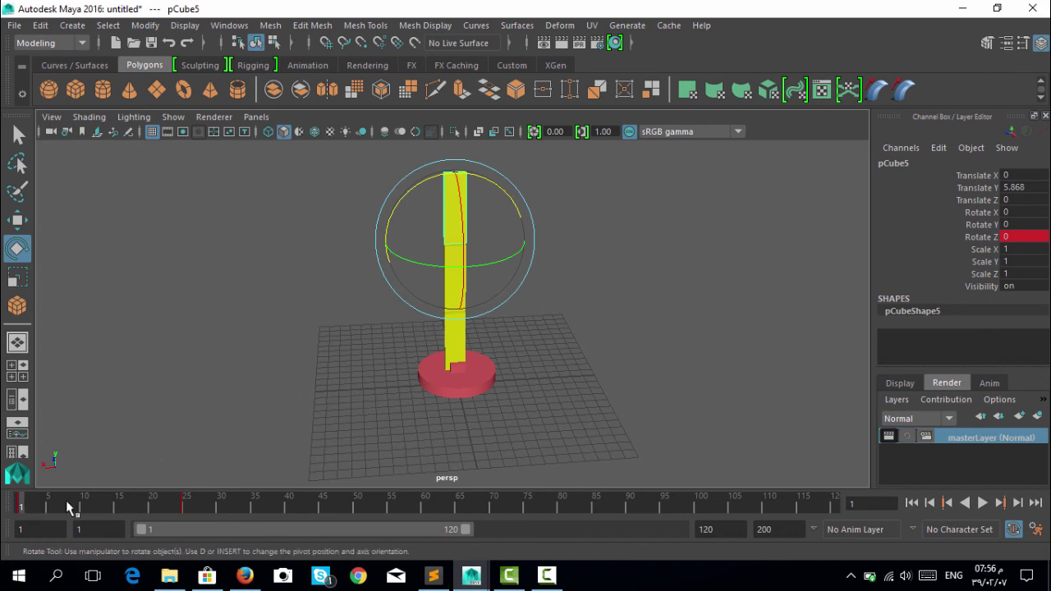
pyautogui.hotkey('alt', 'v')
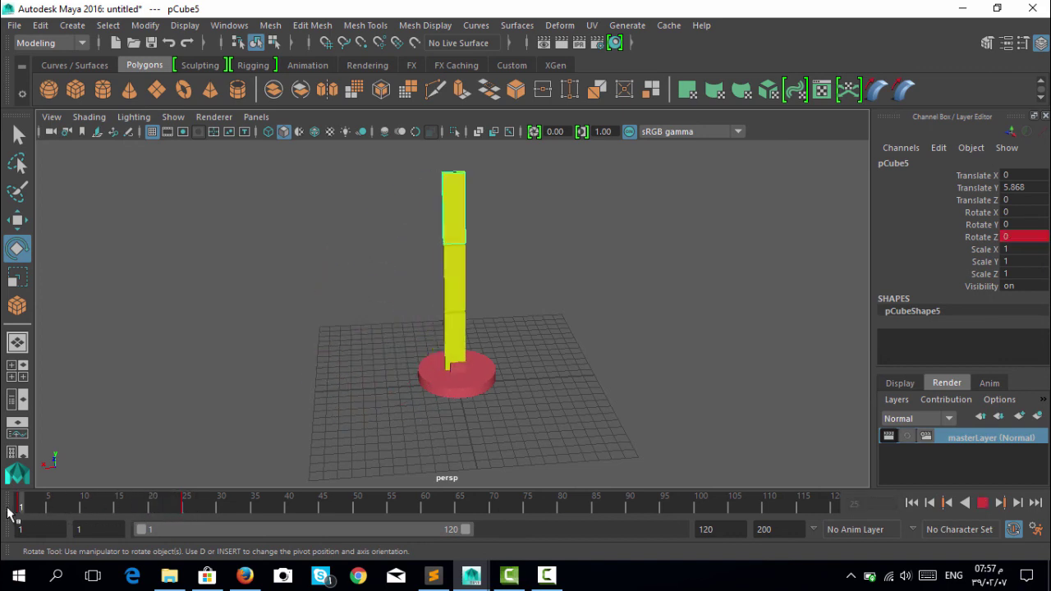
pyautogui.click(161, 508)
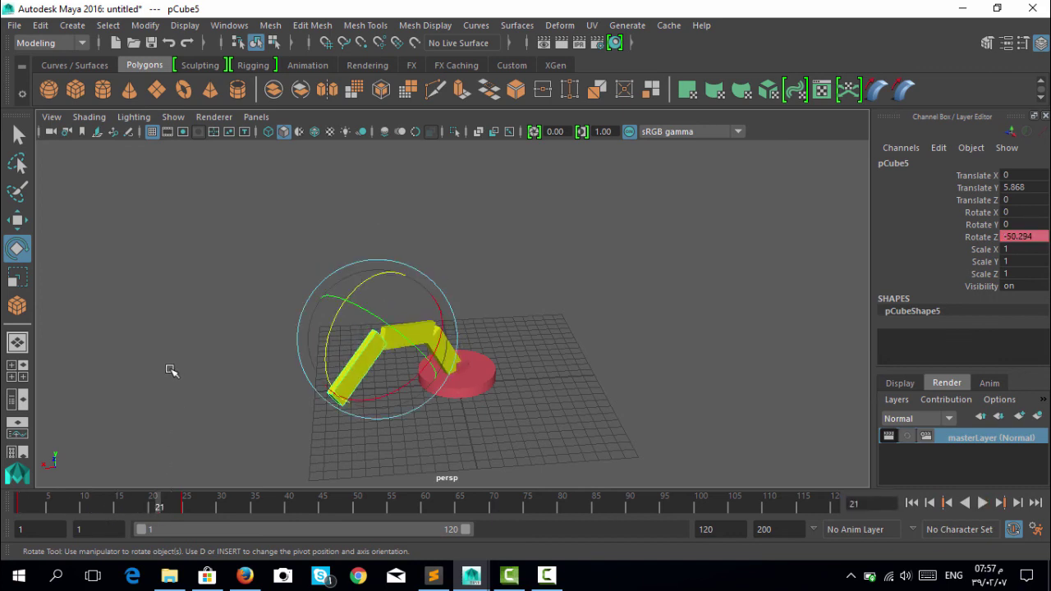